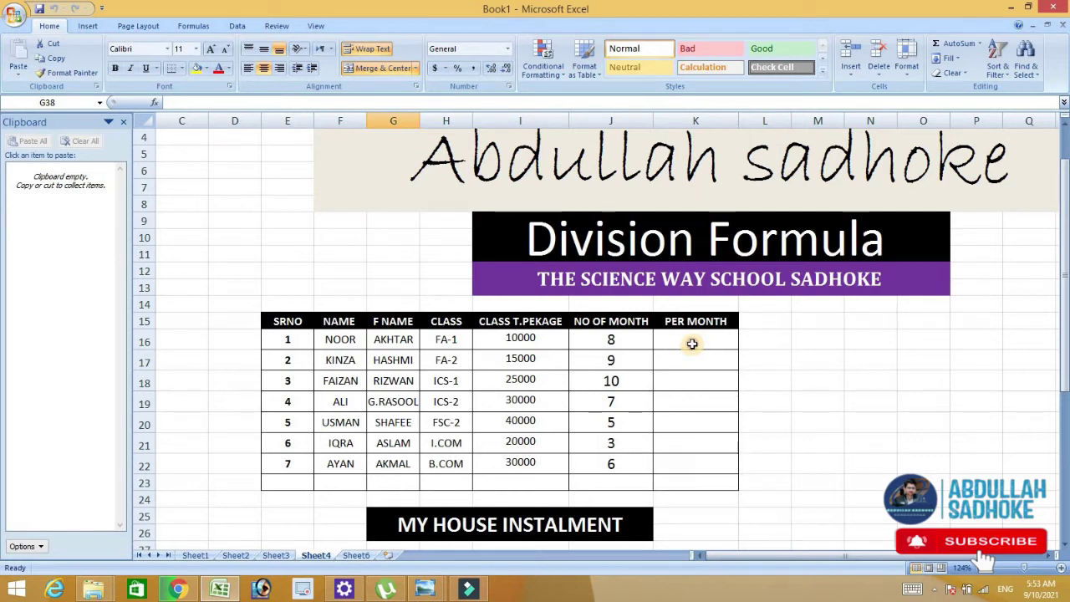
Step: Close the Clipboard pane and enter the formula =J16/I16 in the first PER MONTH cell, K16
left_click(694, 346)
type("=")
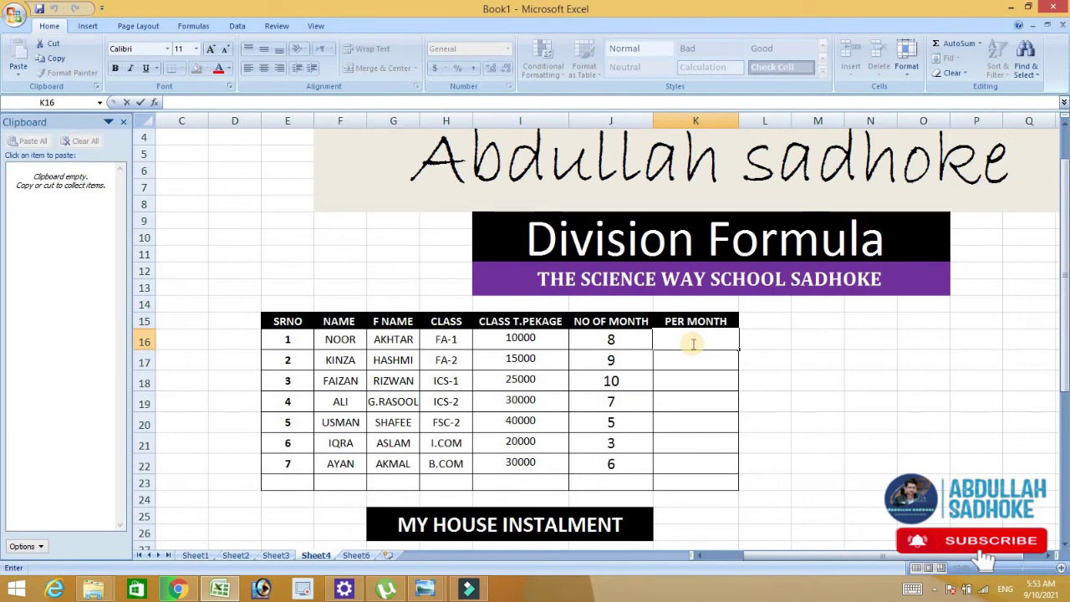
type("=")
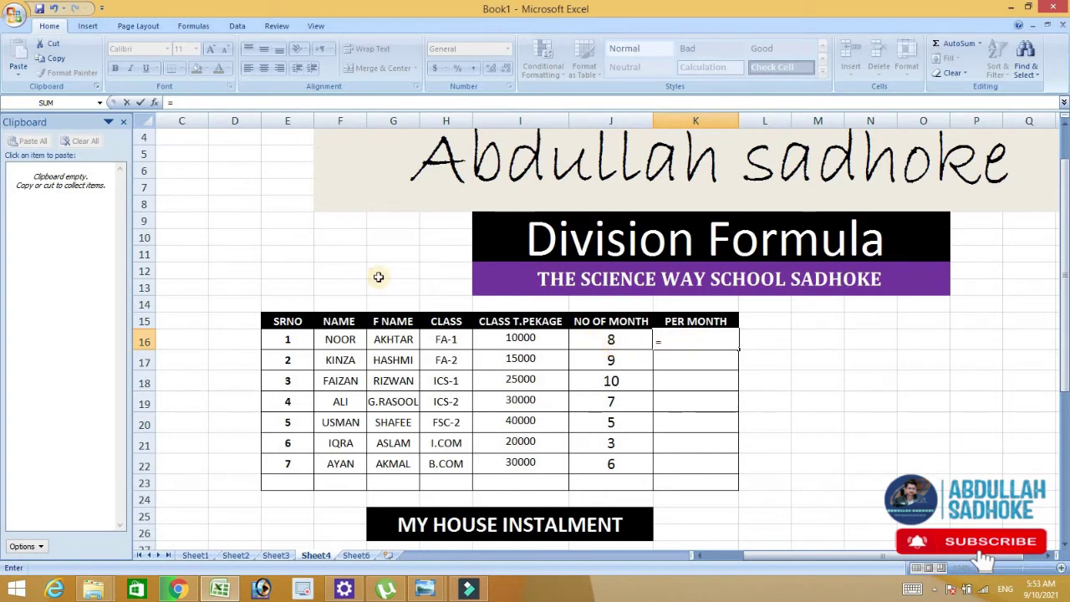
left_click(124, 121)
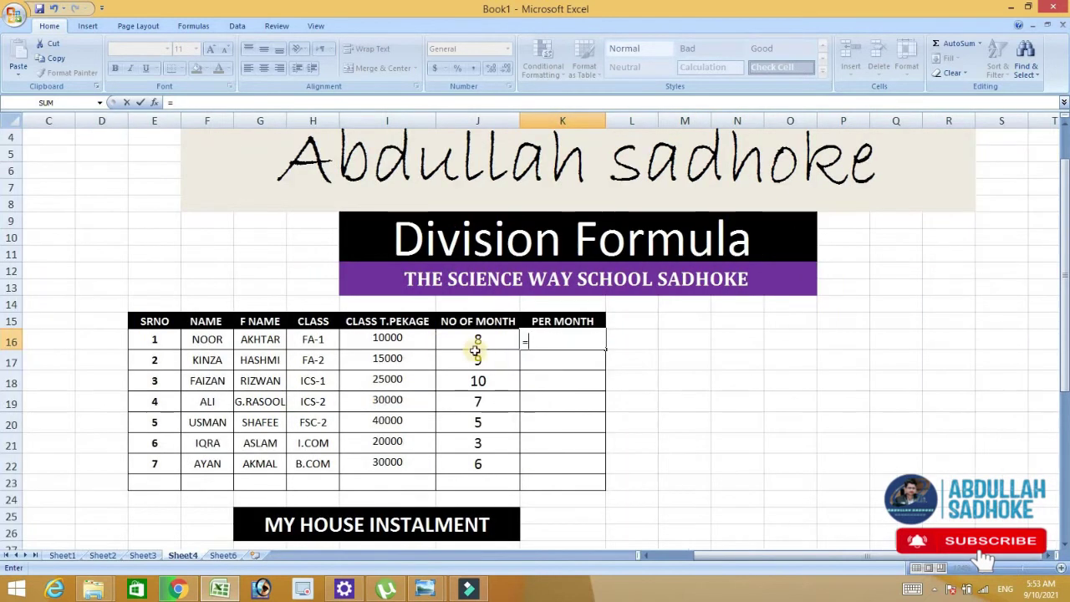
scroll(485, 344, "up", 1)
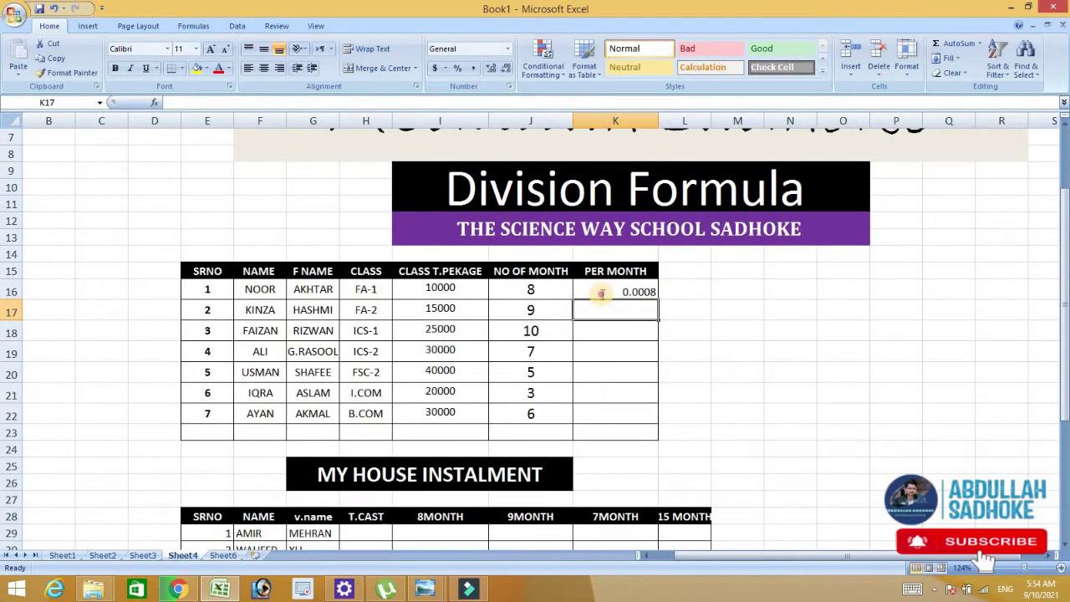
Step: Replace the formula in K16 with =I16/J16 to divide the class package by the number of months
double_click(601, 291)
left_click_drag(641, 291, 572, 292)
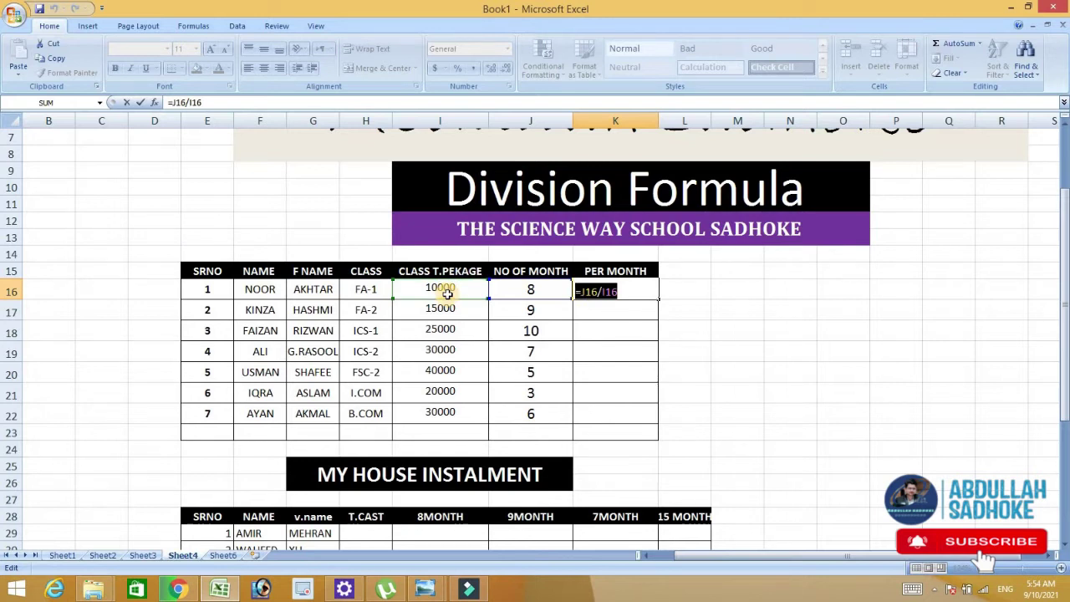
key("BackSpace")
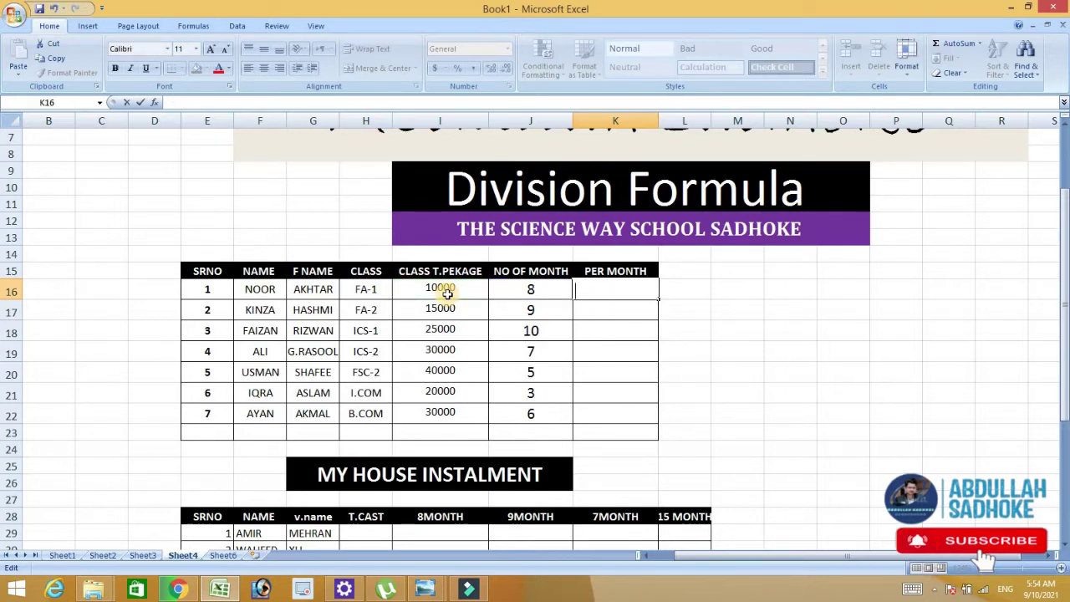
left_click(448, 294)
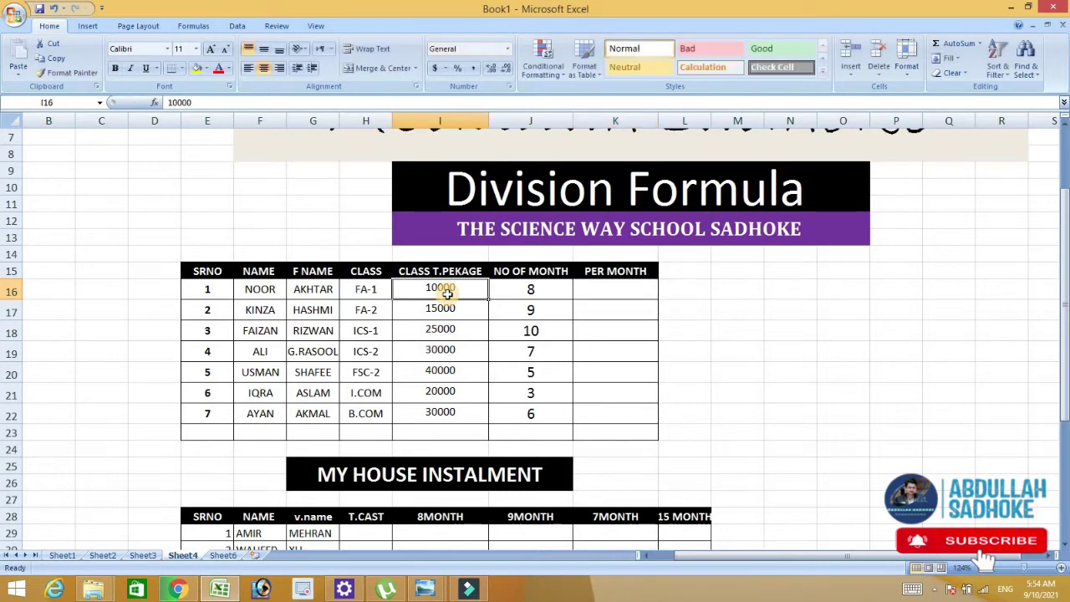
left_click(614, 295)
type("=")
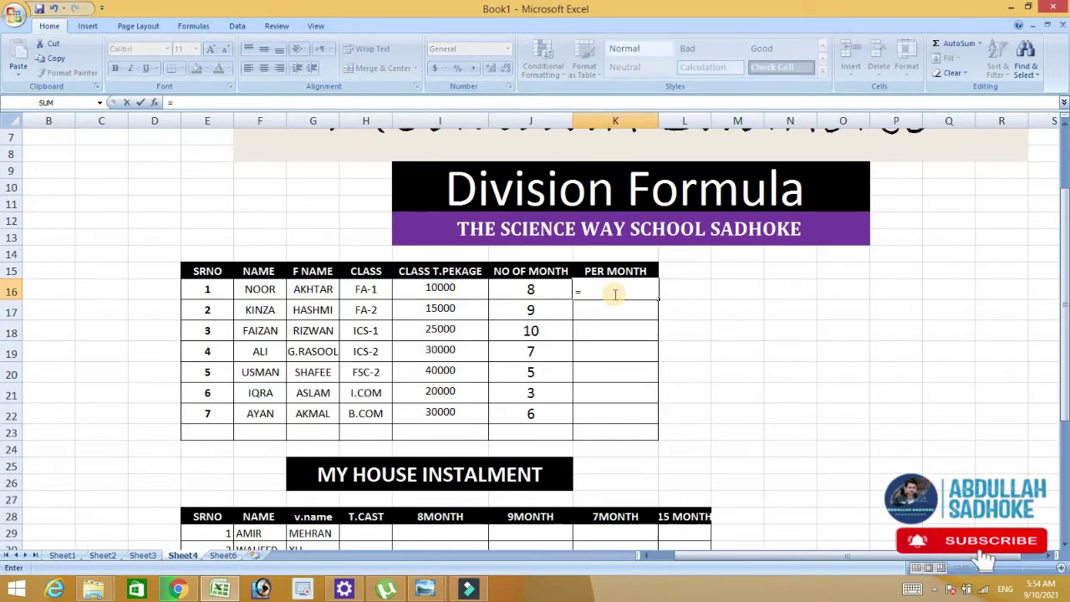
left_click(449, 290)
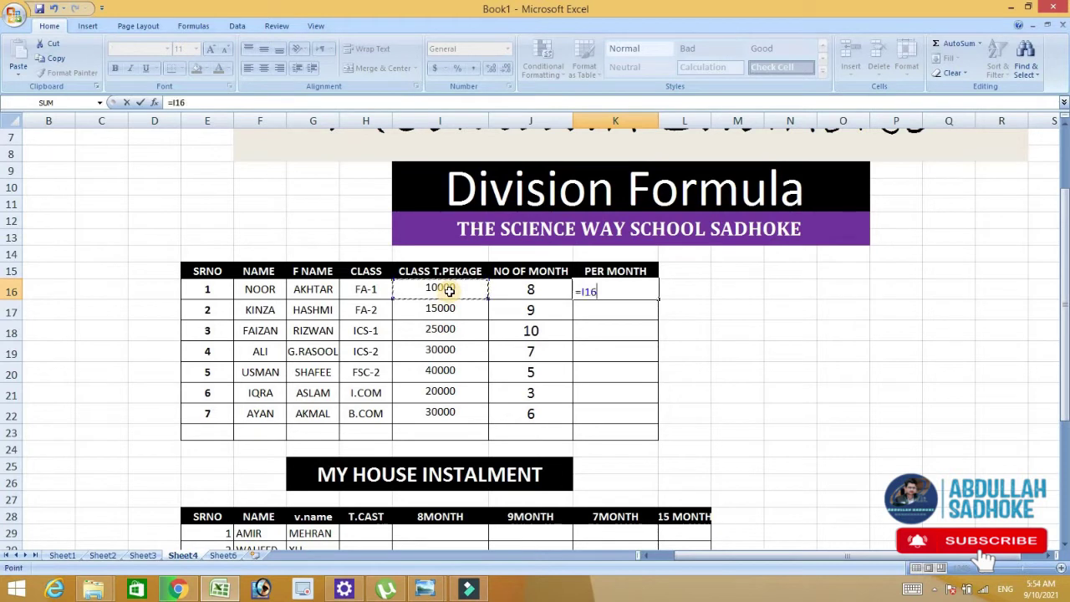
type("/")
left_click(511, 290)
key("Return")
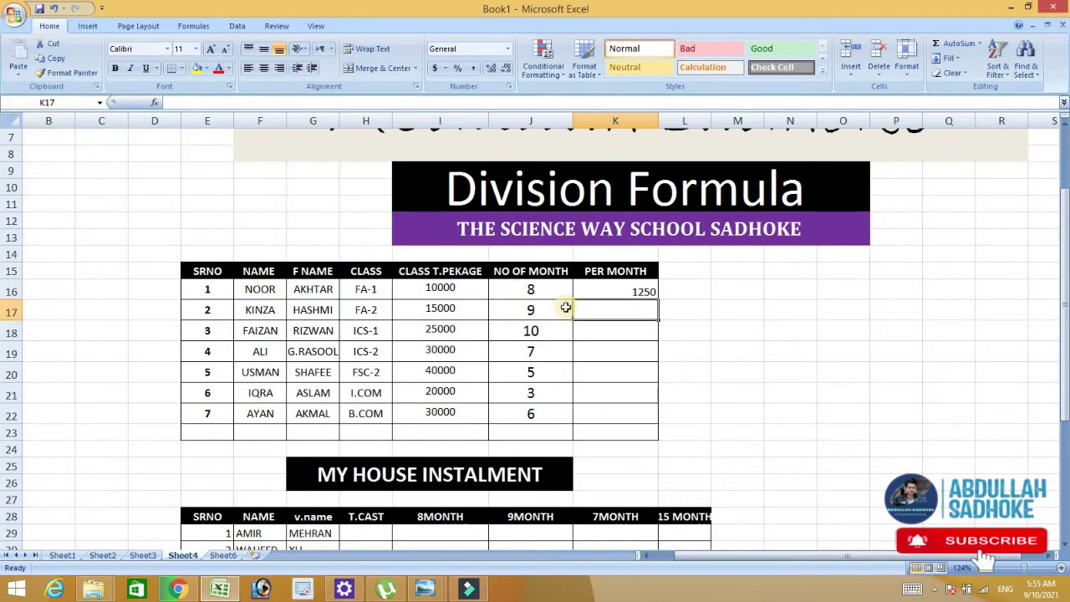
Step: Enter the formula =I17/9 in the second PER MONTH cell, K17
type("=")
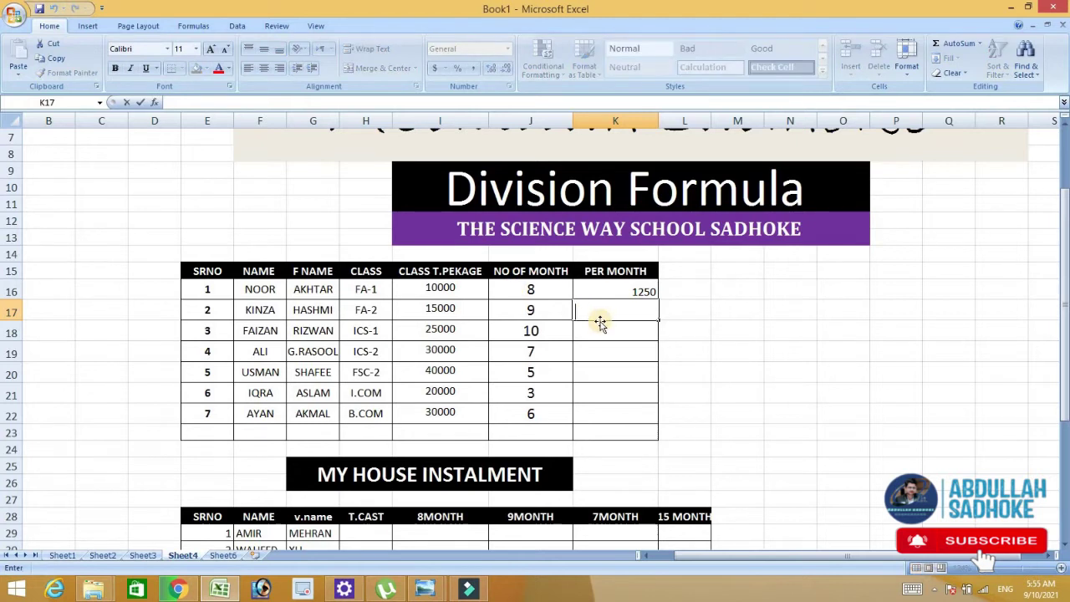
type("=")
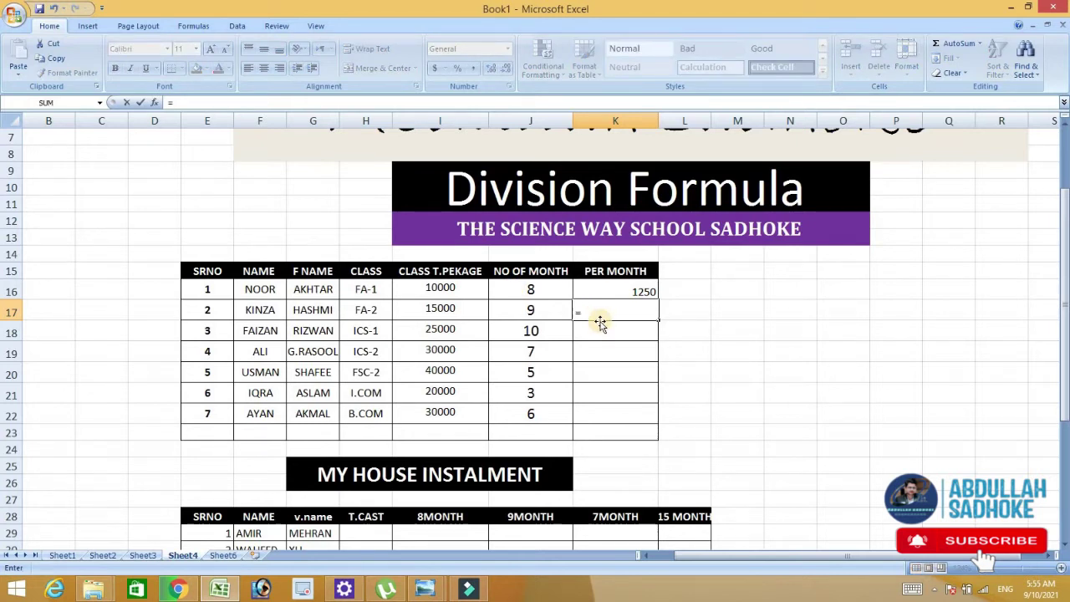
left_click(452, 313)
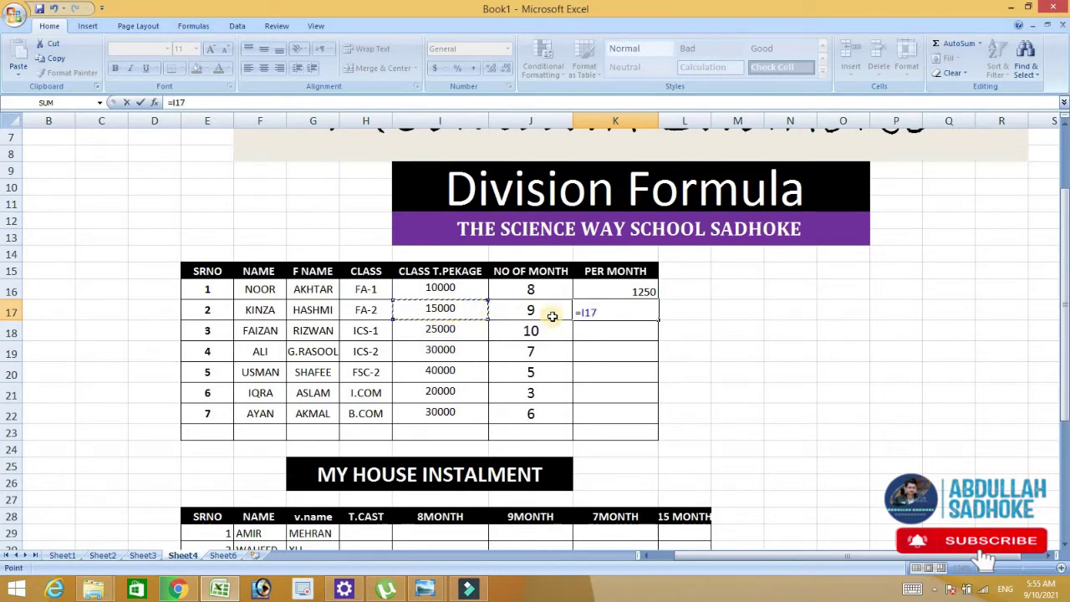
type("/9")
key("Return")
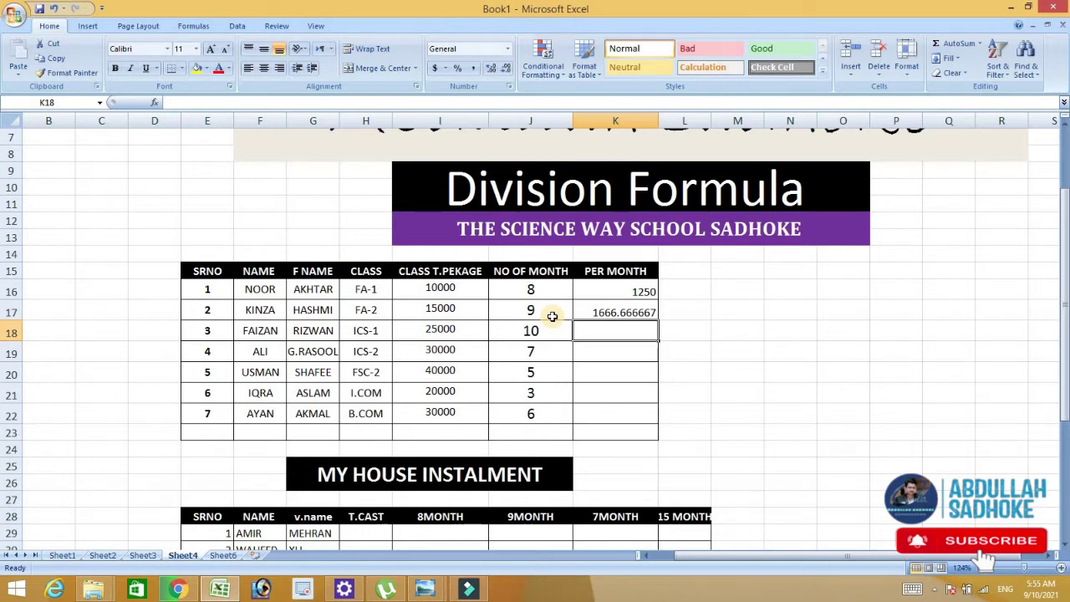
Step: Fill the formula in K17 down the PER MONTH column to K22
left_click(612, 291)
left_click(633, 310)
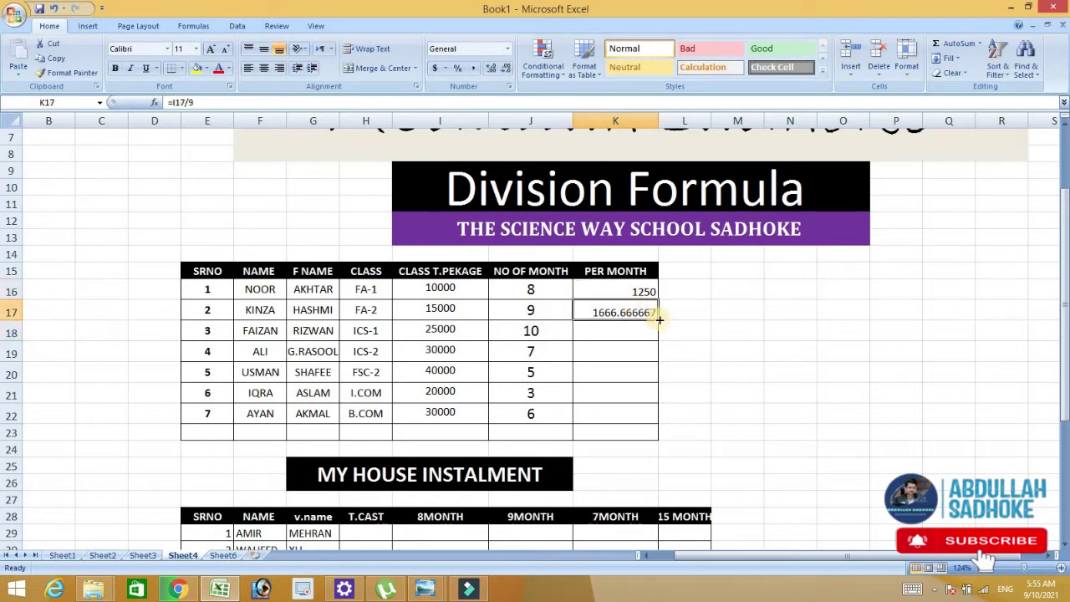
double_click(656, 319)
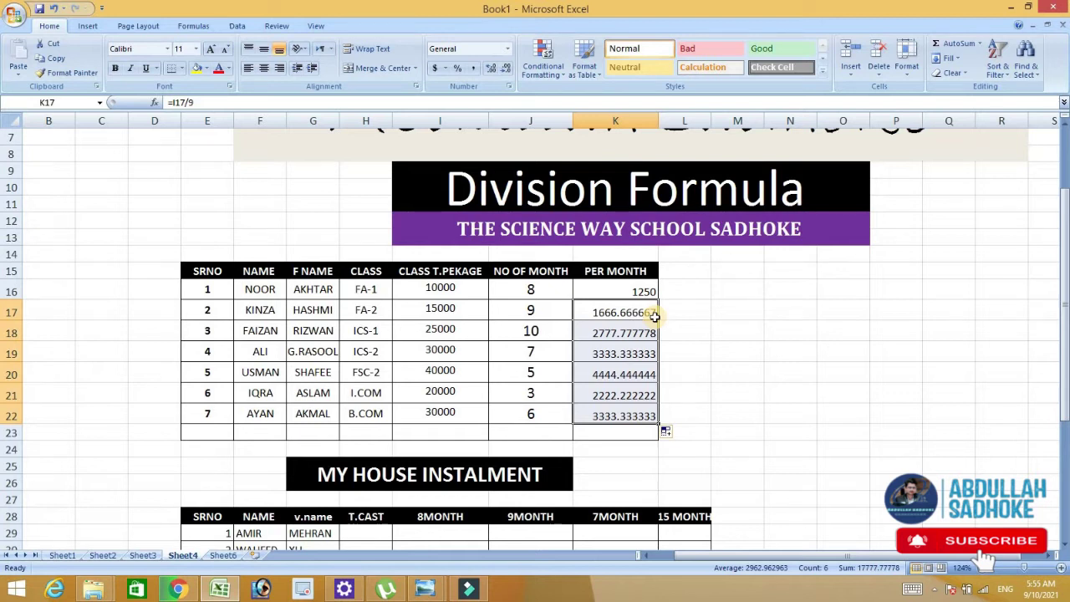
Step: Enter 500000 as the T.CAST of the MEHRAN in H29 of the MY HOUSE INSTALMENT table
scroll(655, 315, "down", 3)
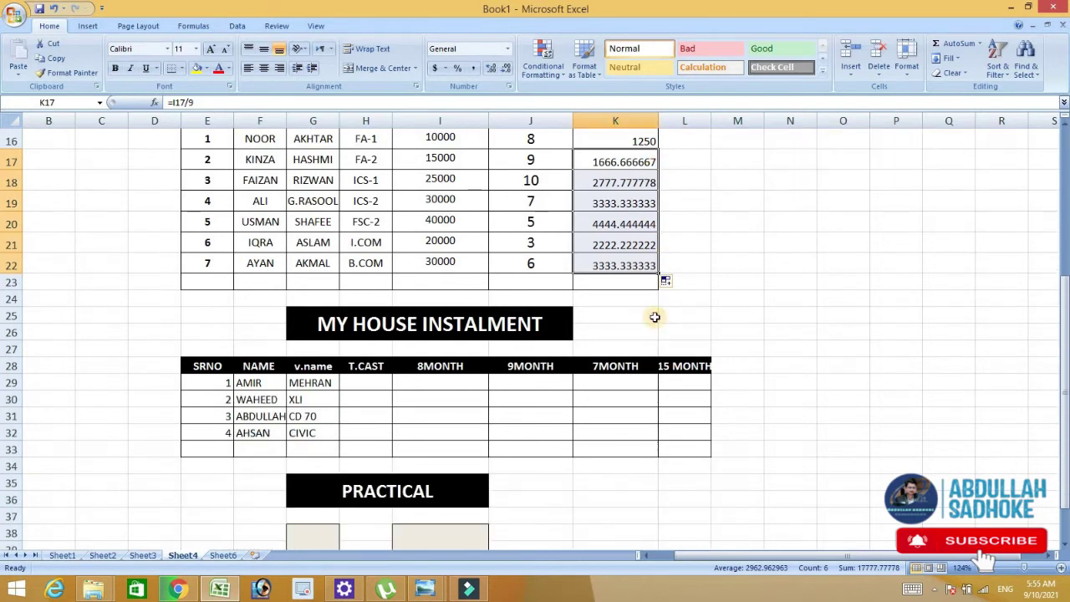
scroll(655, 315, "up", 1)
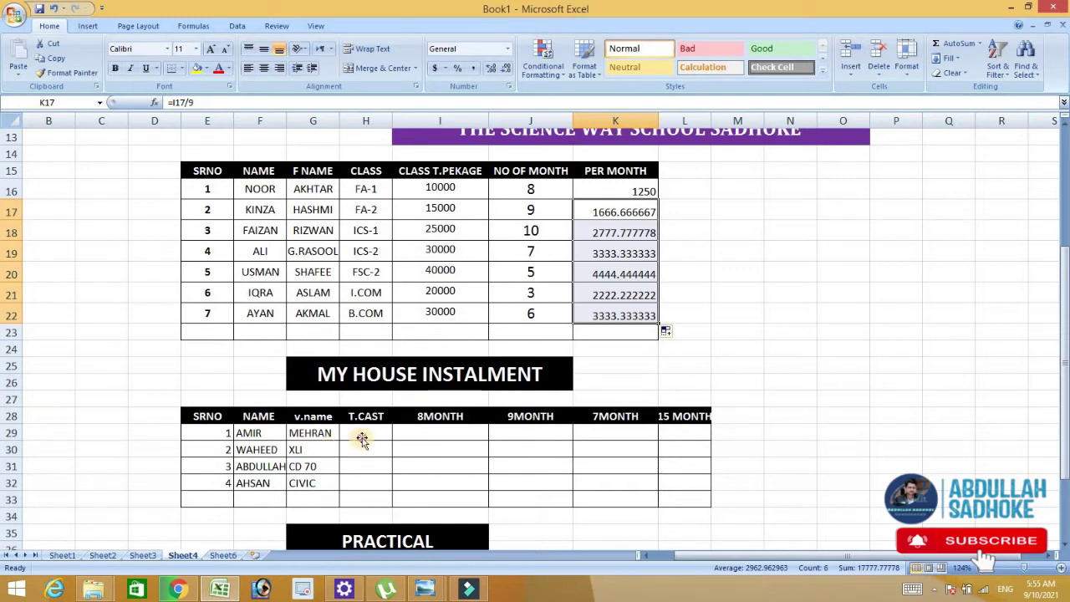
left_click(364, 433)
double_click(364, 434)
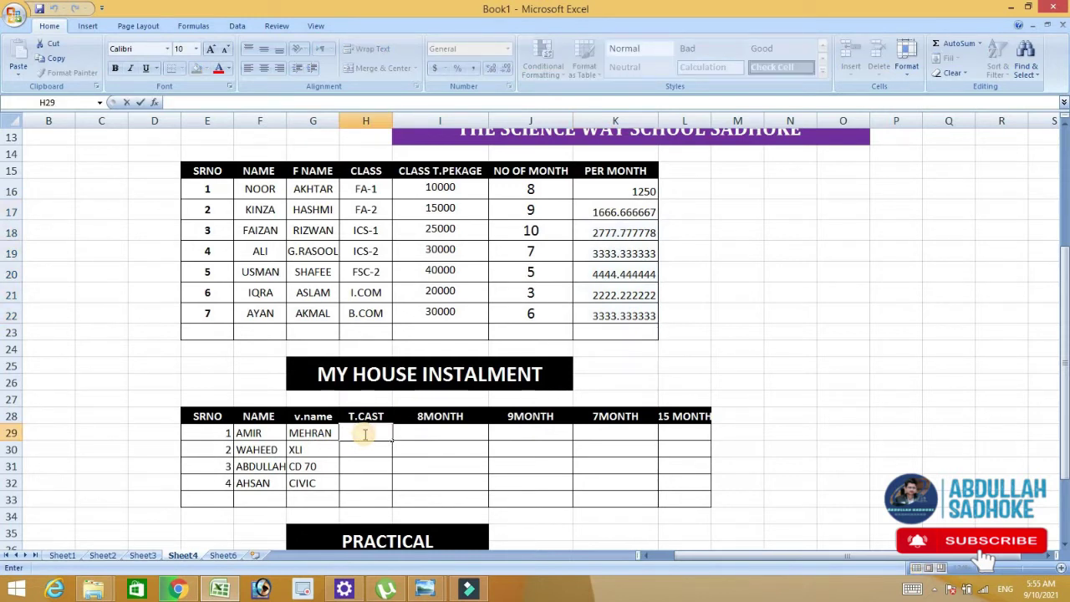
type("500000")
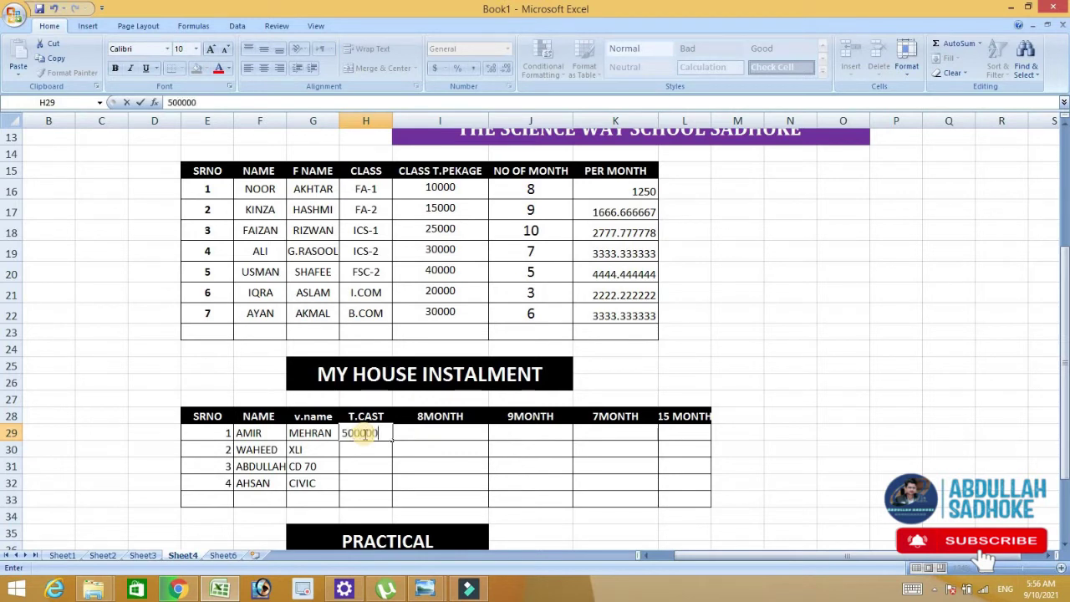
key("BackSpace")
type("0")
key("Return")
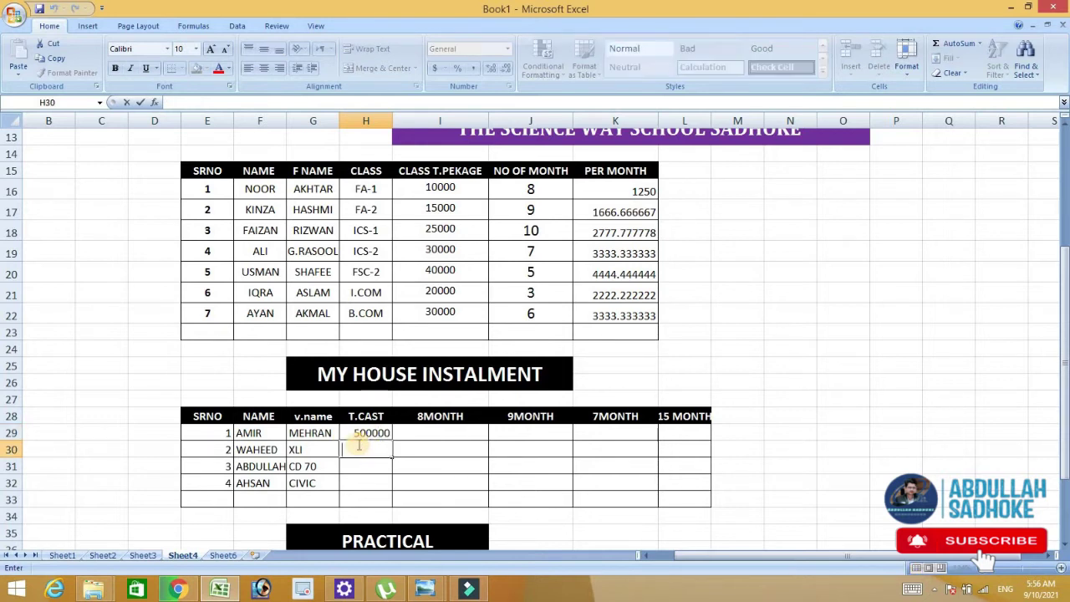
Step: Enter T.CAST values of 1200000 for XLI, 90000 for CD 70 and 2000000 for CIVIC in H30 to H32
type("1200000")
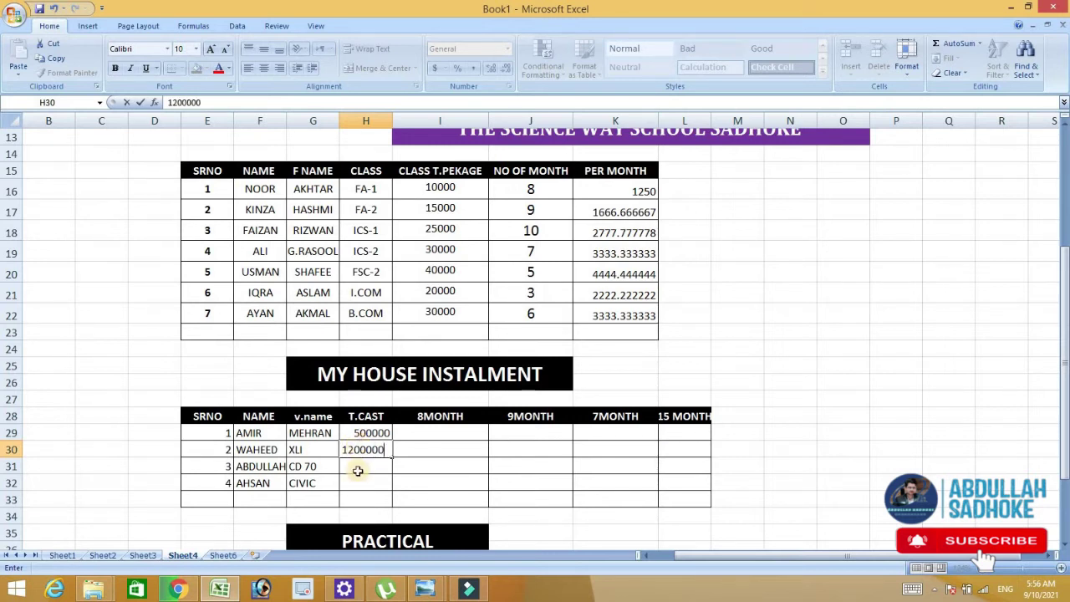
left_click(361, 469)
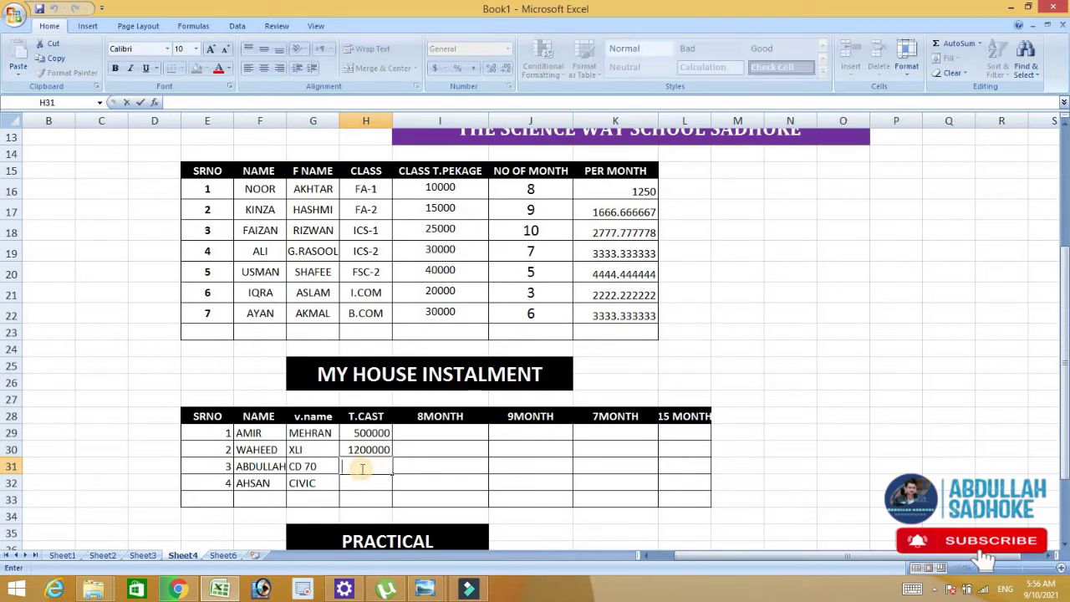
type("3")
key("BackSpace")
type("90000")
double_click(365, 483)
type("200000")
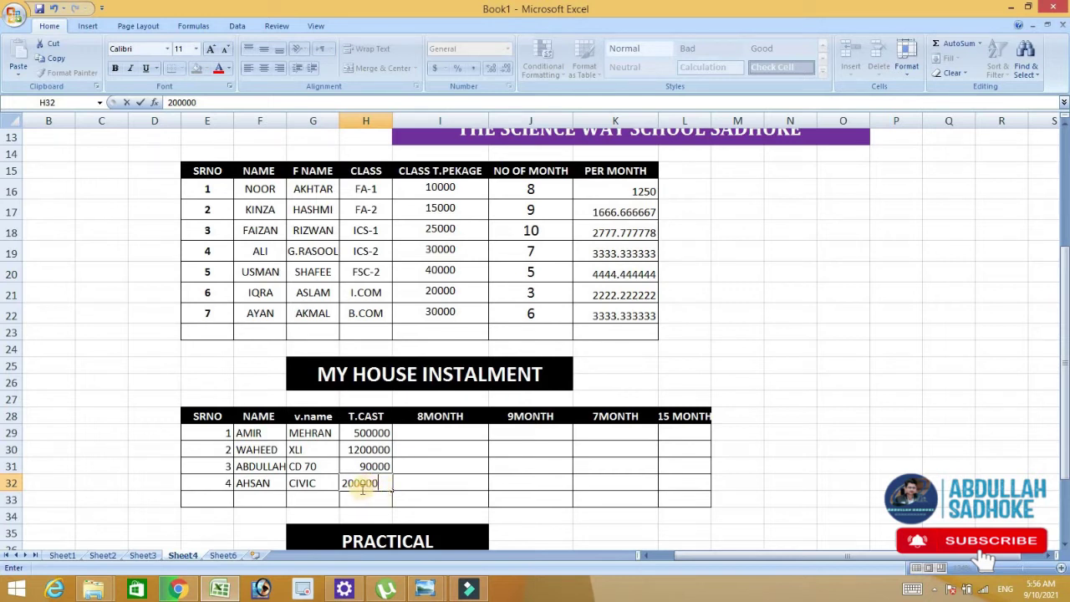
type("0")
Step: Enter the formula =H29/8 in the first 8MONTH cell, I29
double_click(425, 436)
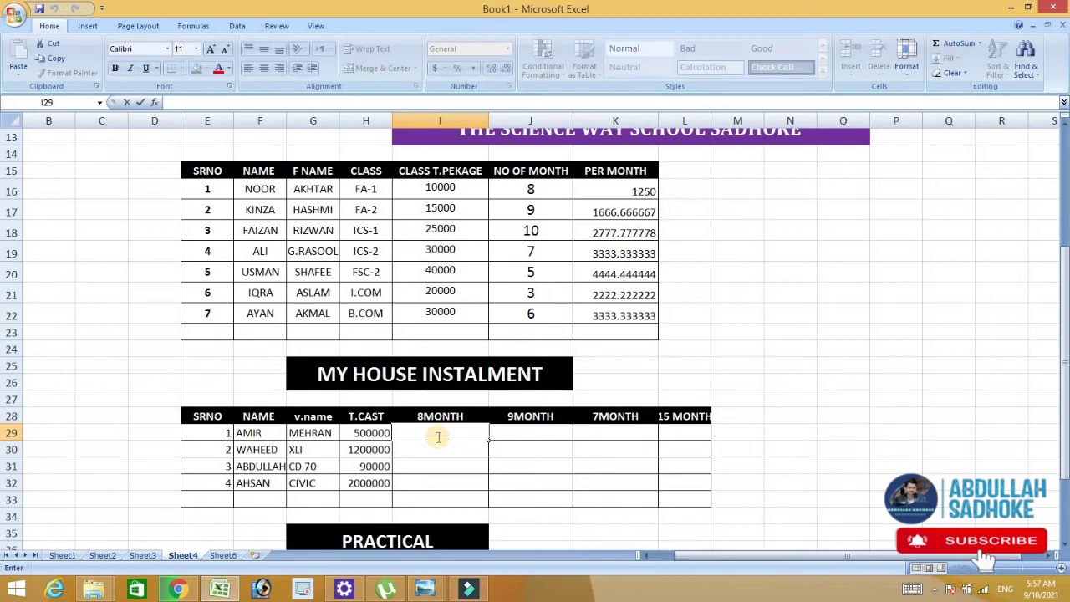
left_click(442, 430)
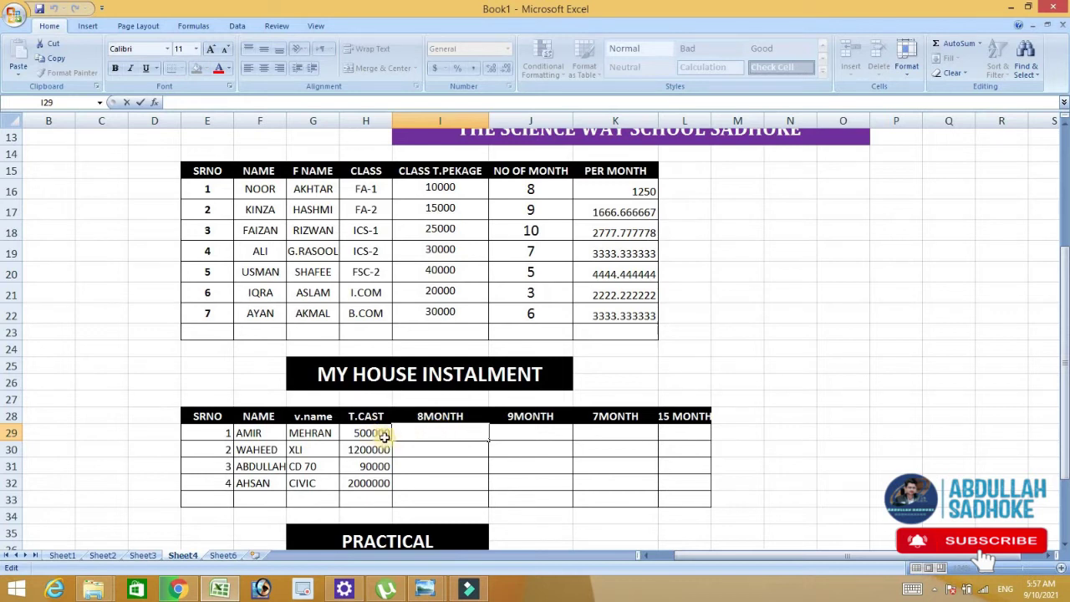
type("=")
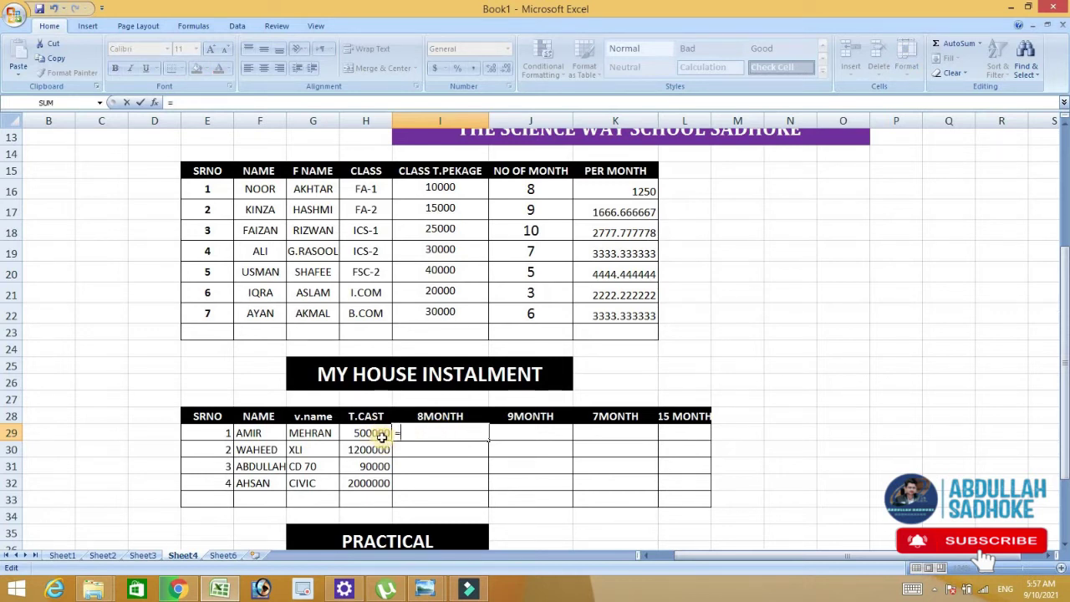
left_click(382, 436)
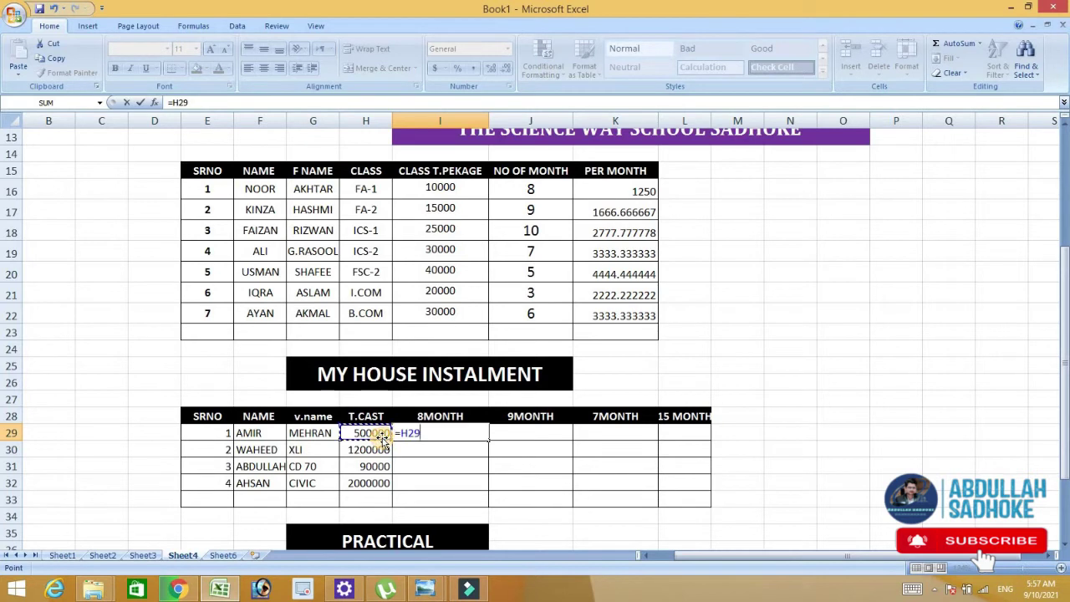
type("/8")
key("Return")
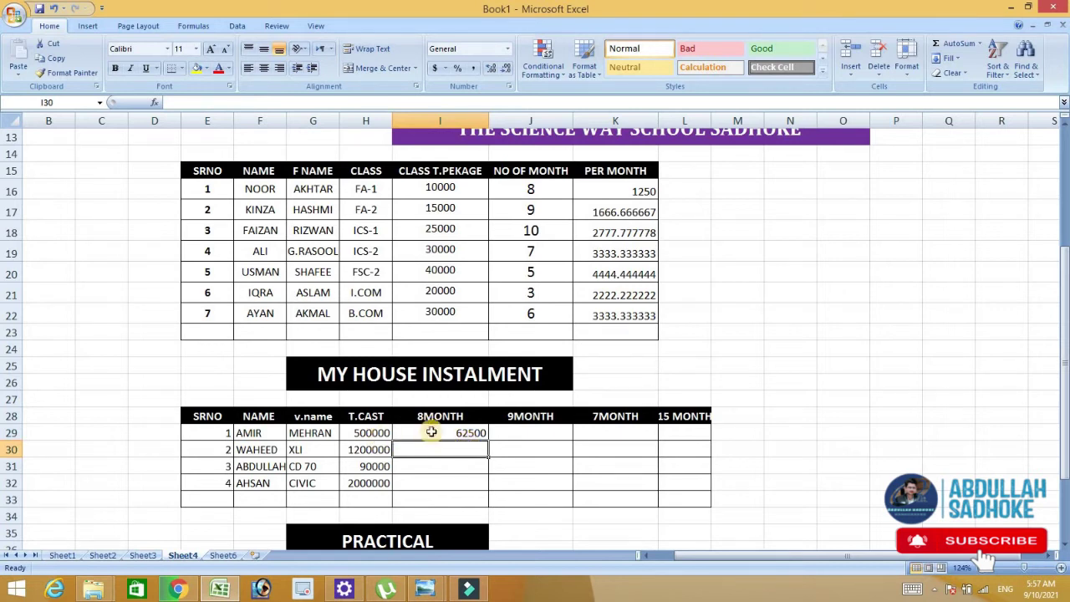
Step: Enter the formula =H29/9 in the first 9MONTH cell, J29
left_click(466, 429)
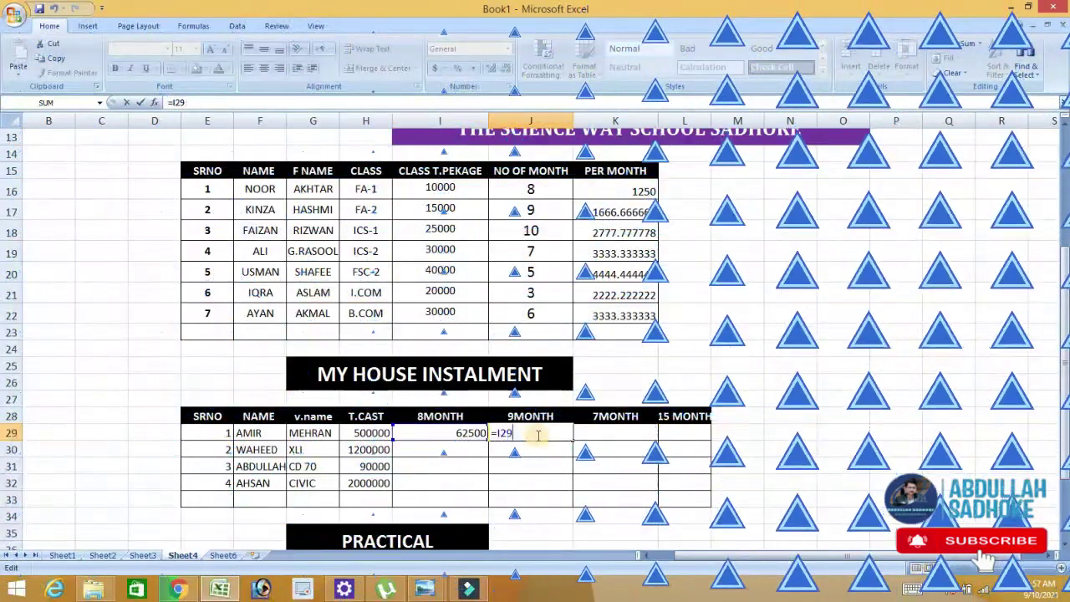
type("h")
key("BackSpace")
key("BackSpace")
type("=")
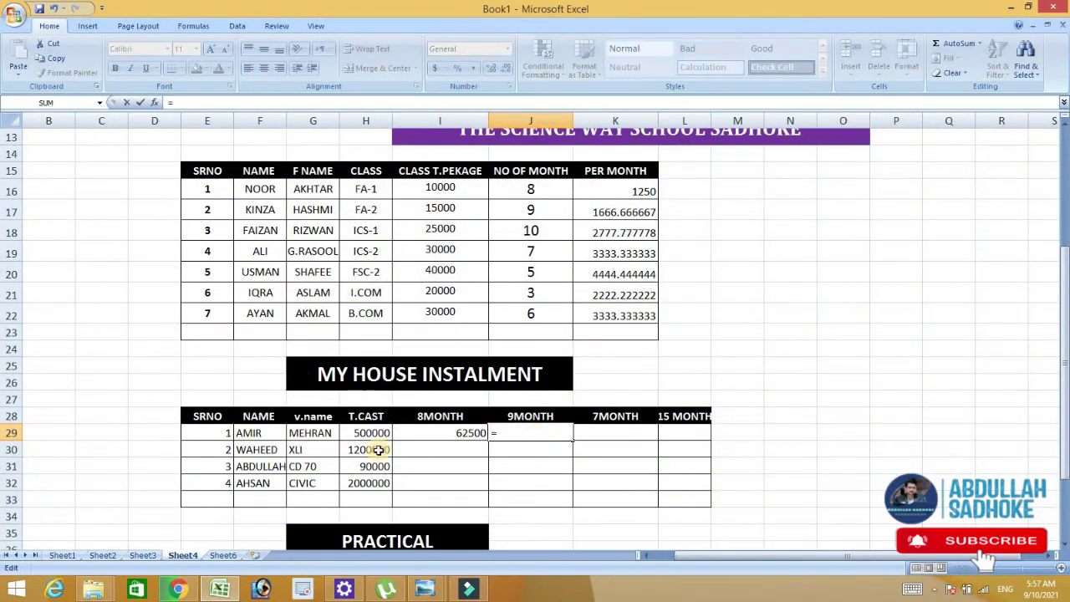
left_click(358, 441)
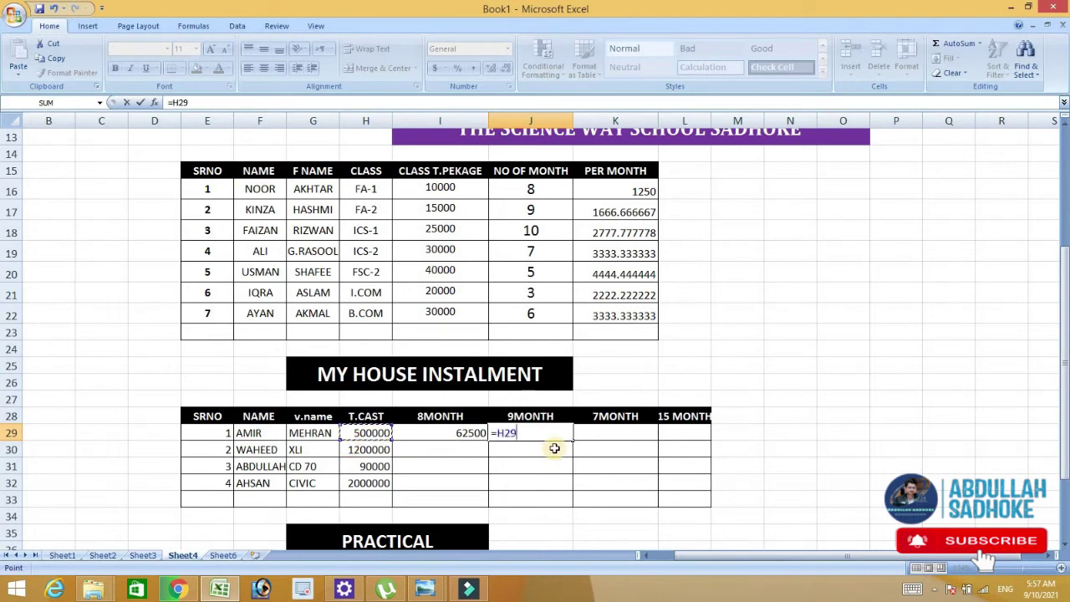
type("/9")
key("Return")
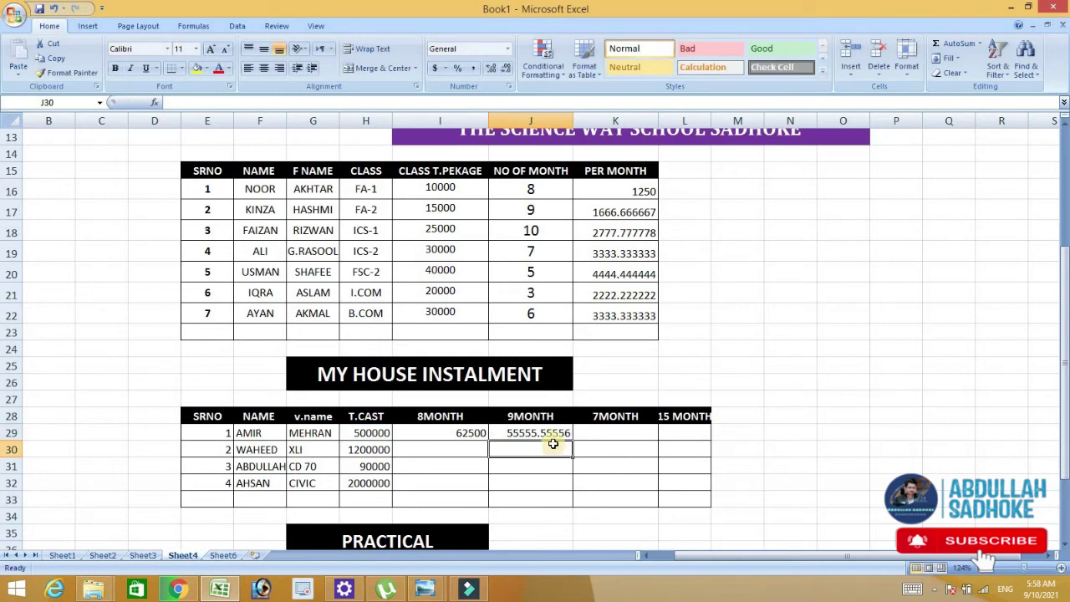
Step: Enter the formula =H29/7 in the first 7MONTH cell, K29
double_click(612, 434)
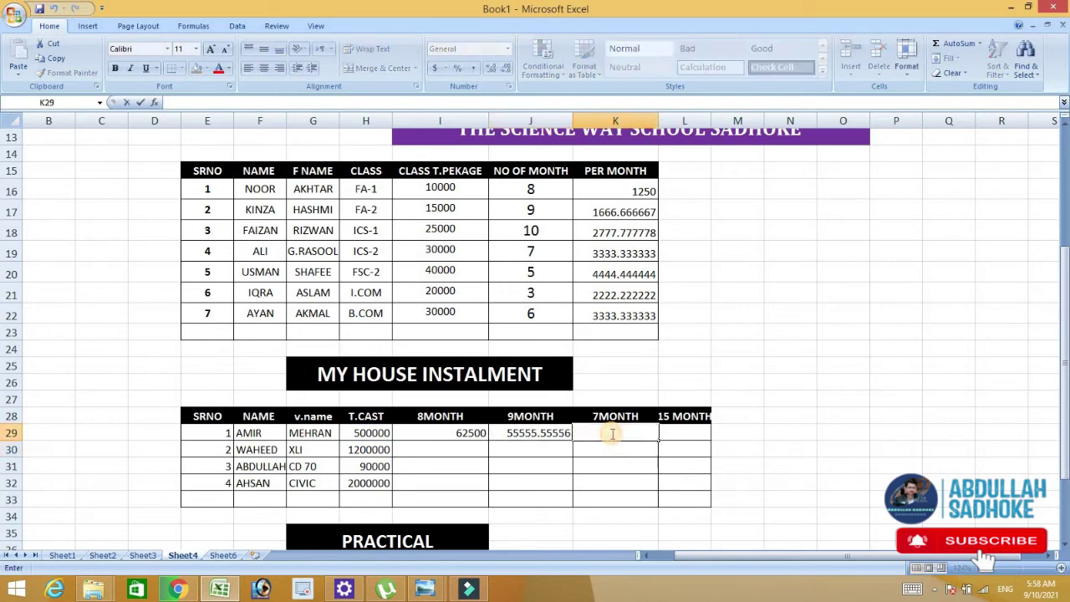
type("=")
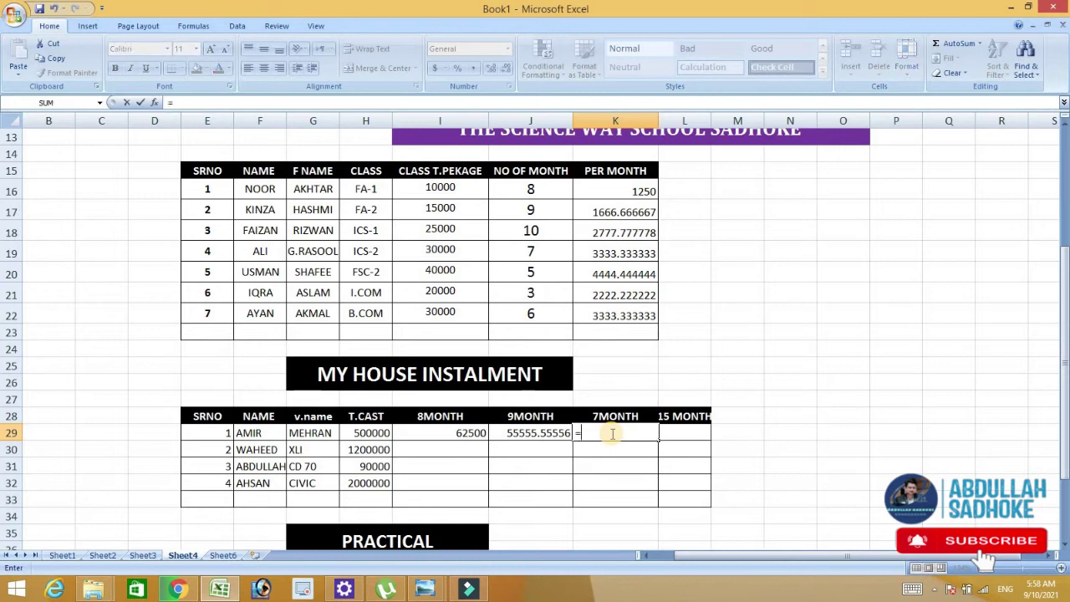
left_click(359, 433)
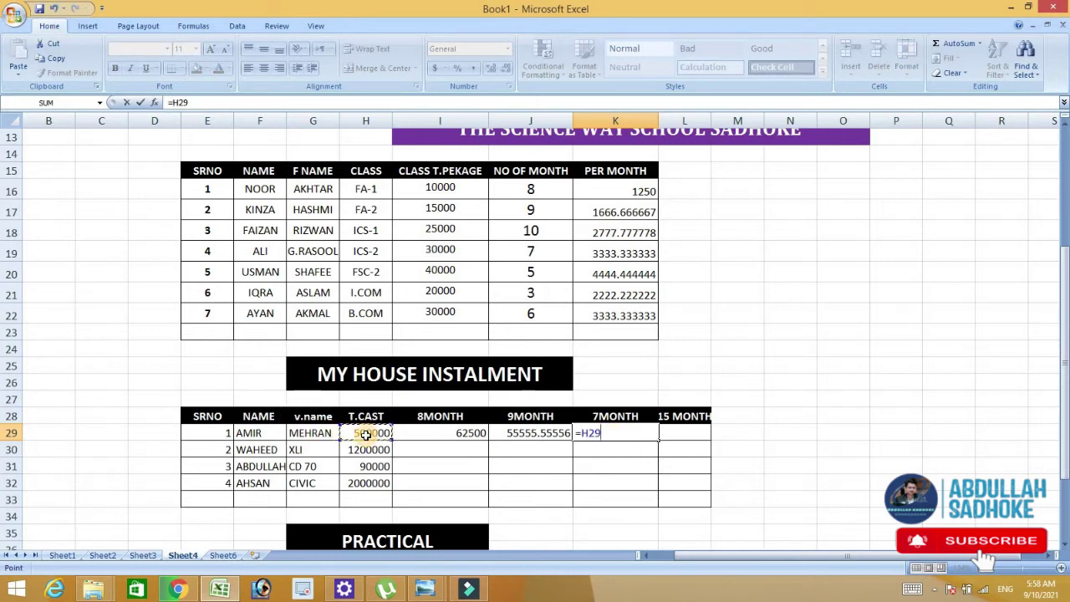
type("/7")
key("Return")
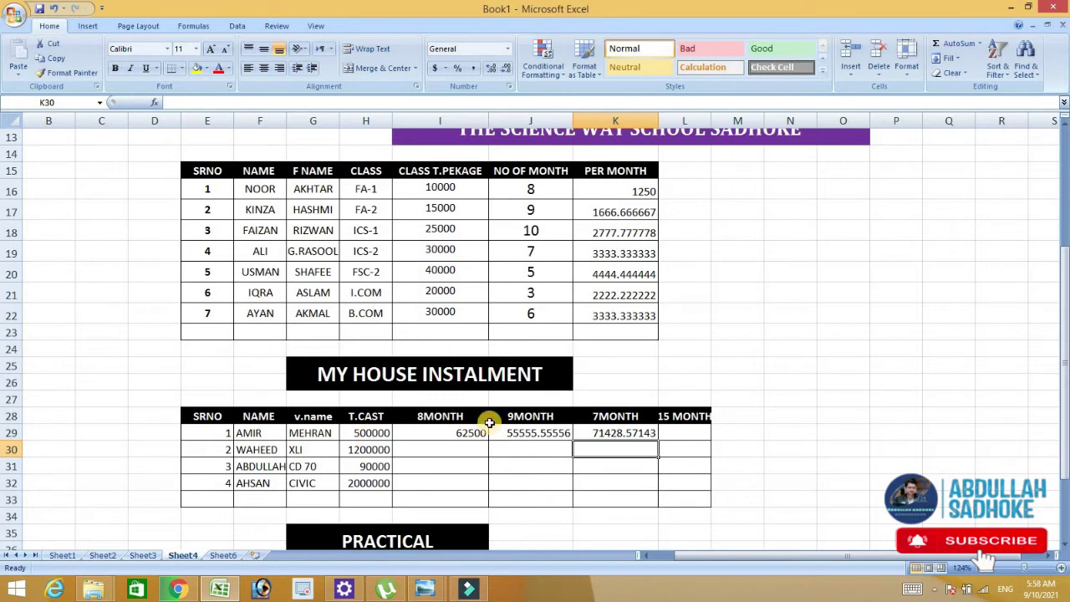
Step: Enter the formula =H29/15 in the first 15 MONTH cell, L29
double_click(697, 432)
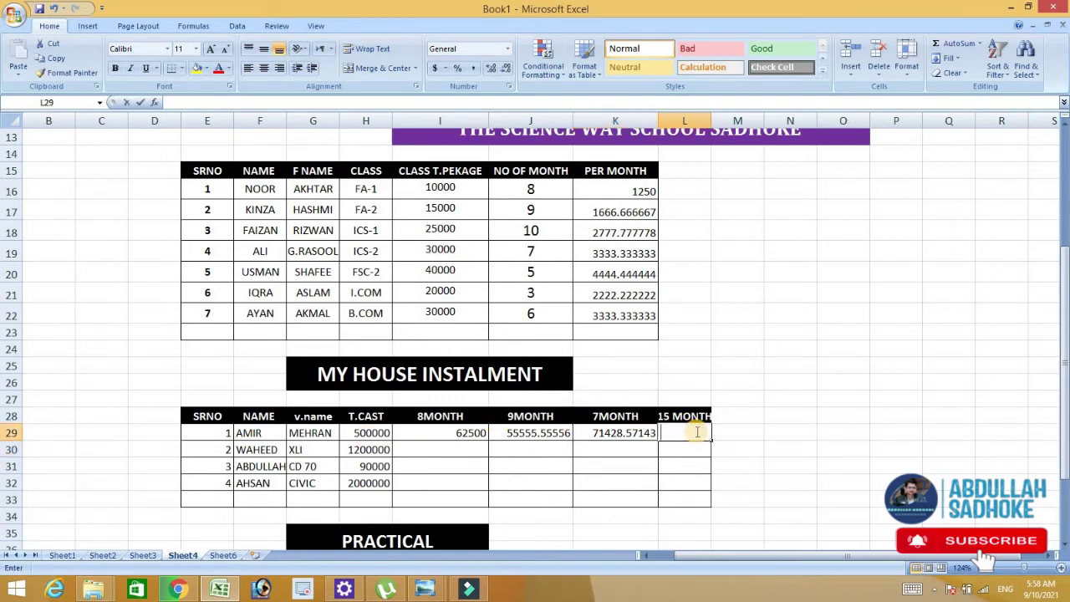
type("=")
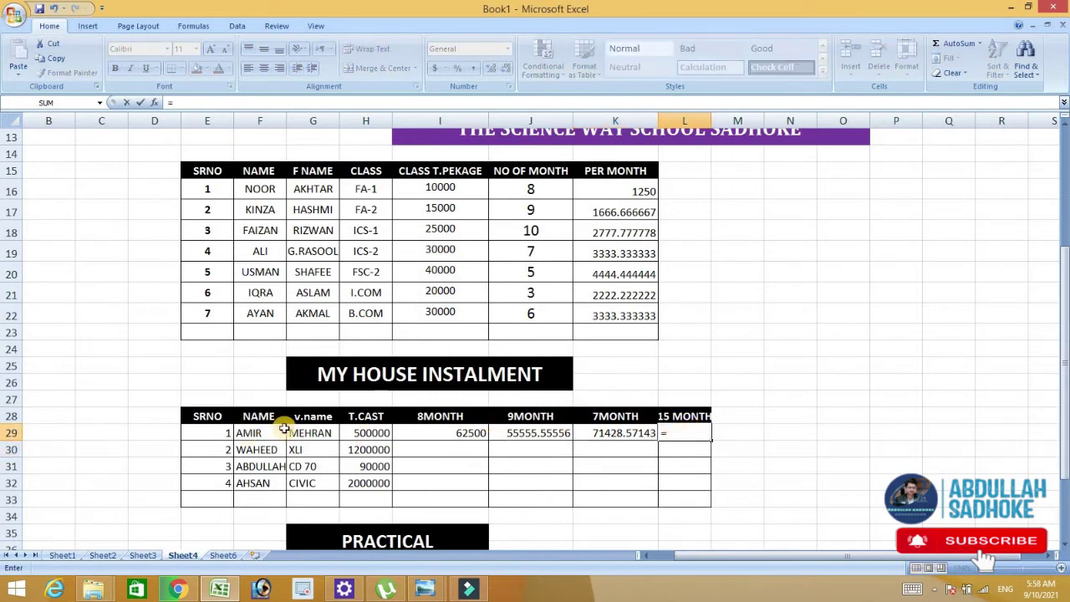
left_click(357, 439)
type("/15")
key("Return")
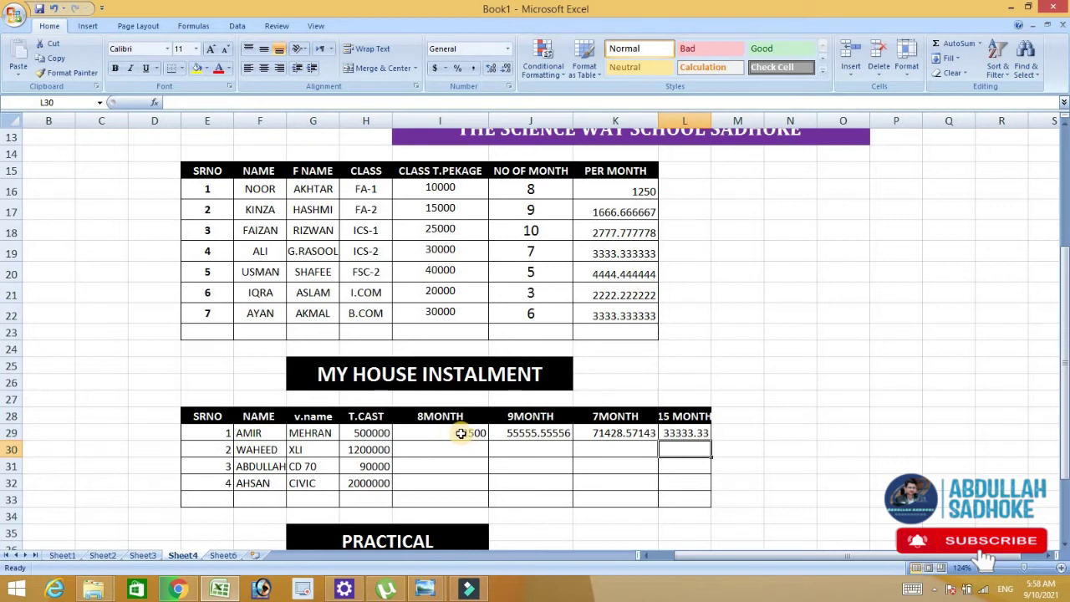
Step: Fill the 8MONTH, 9MONTH, 7MONTH and 15 MONTH formulas from row 29 down to row 32
left_click(456, 433)
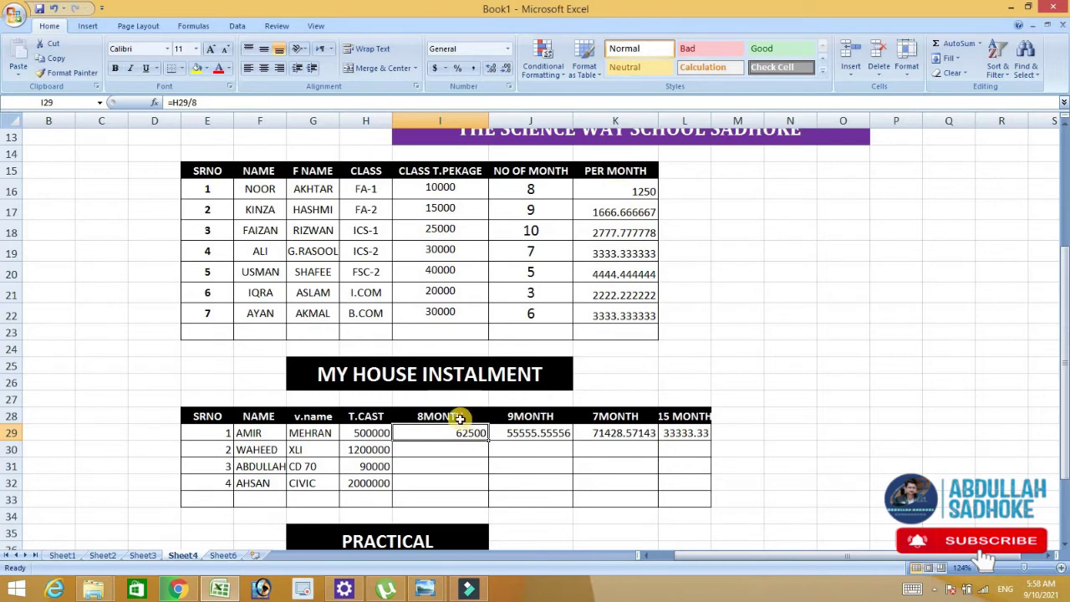
left_click_drag(484, 436, 483, 485)
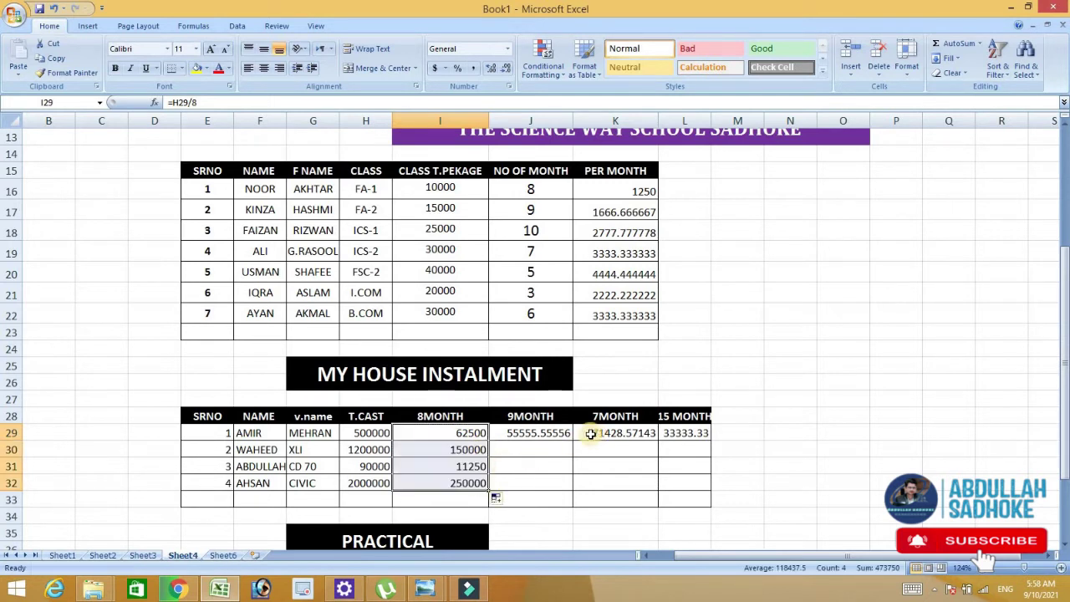
left_click(567, 434)
left_click_drag(571, 445, 569, 485)
left_click(639, 433)
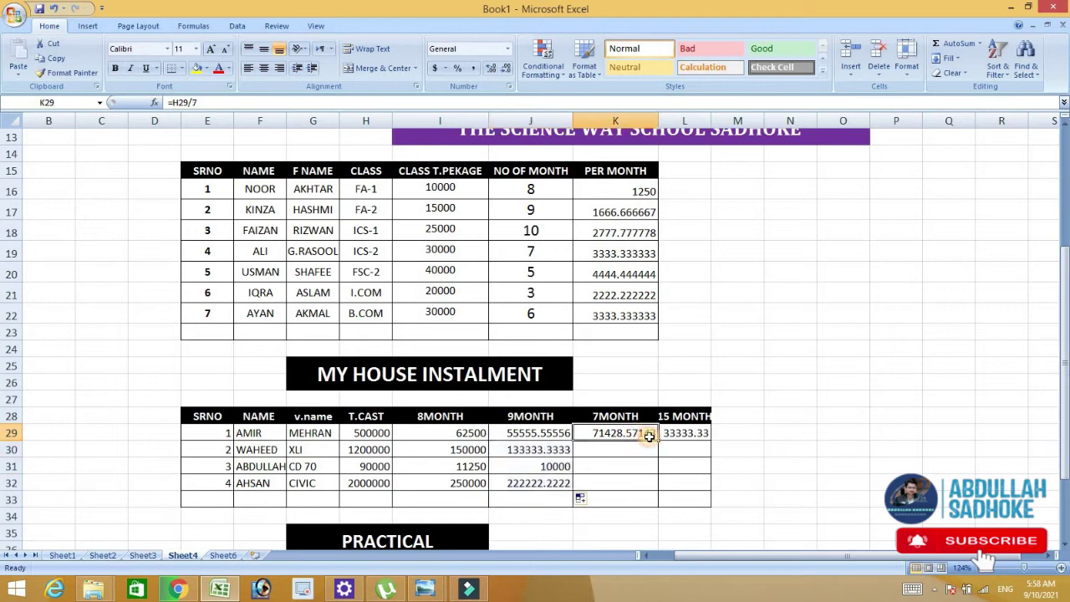
left_click_drag(656, 441, 653, 486)
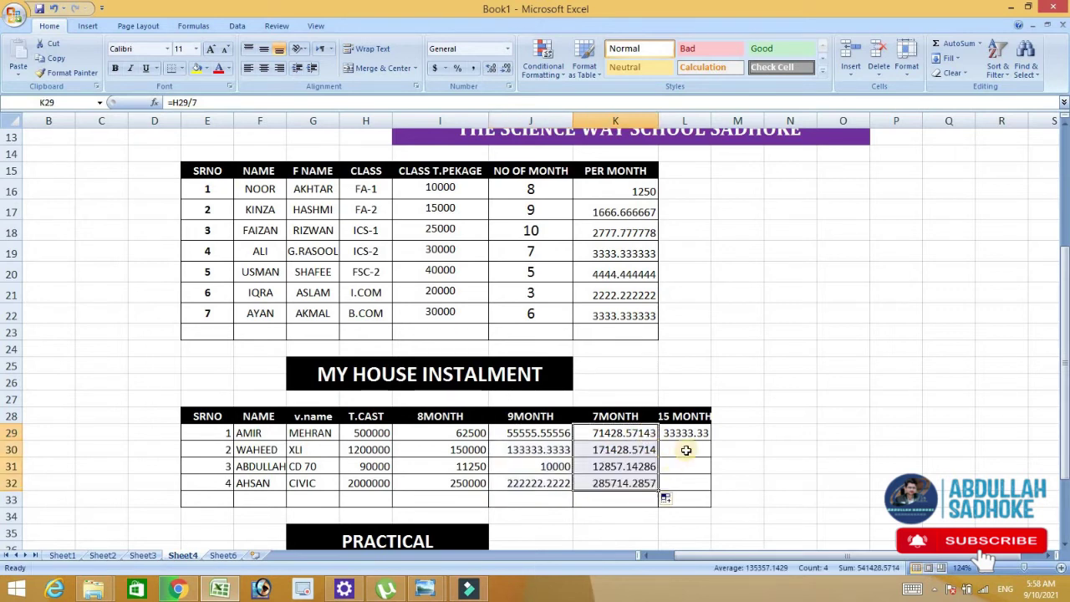
left_click(693, 434)
left_click_drag(708, 441, 697, 488)
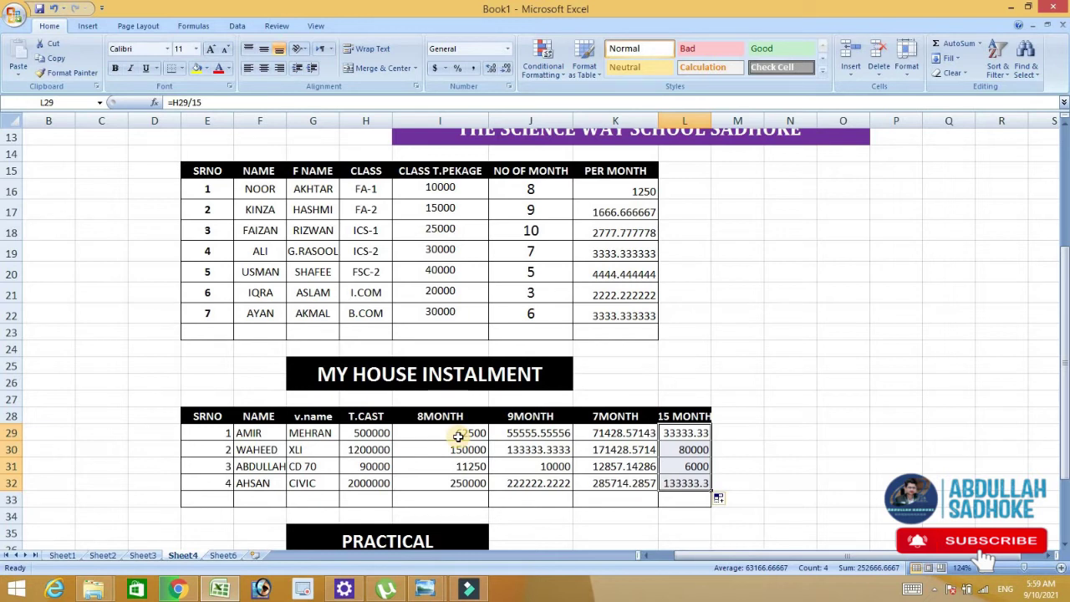
Step: Enter 20000 in G38 and 4 in I38 under the PRACTICAL heading
scroll(488, 402, "down", 1)
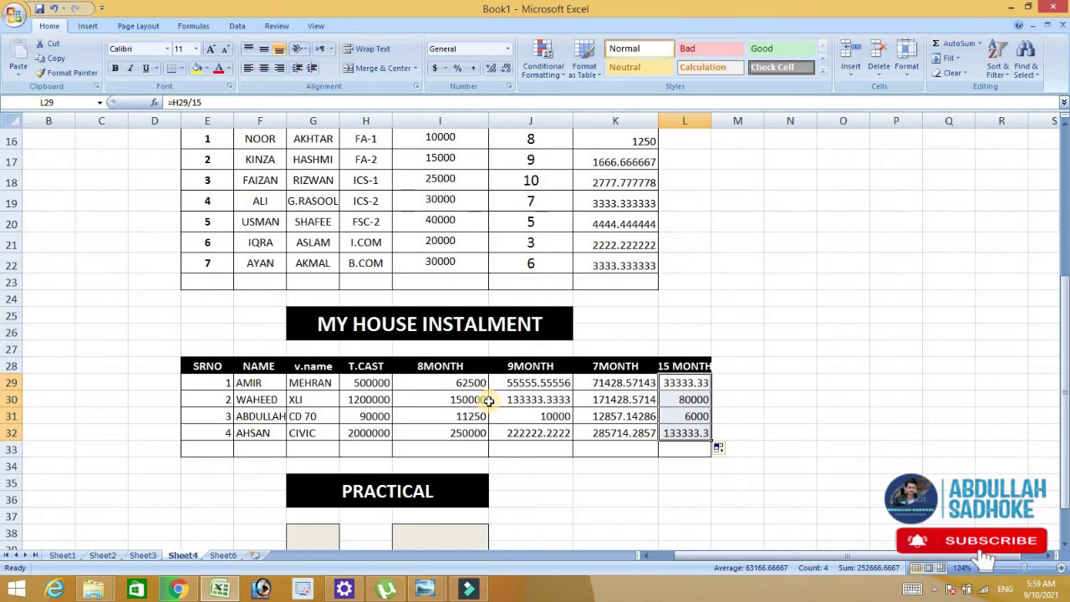
scroll(489, 401, "down", 2)
double_click(318, 413)
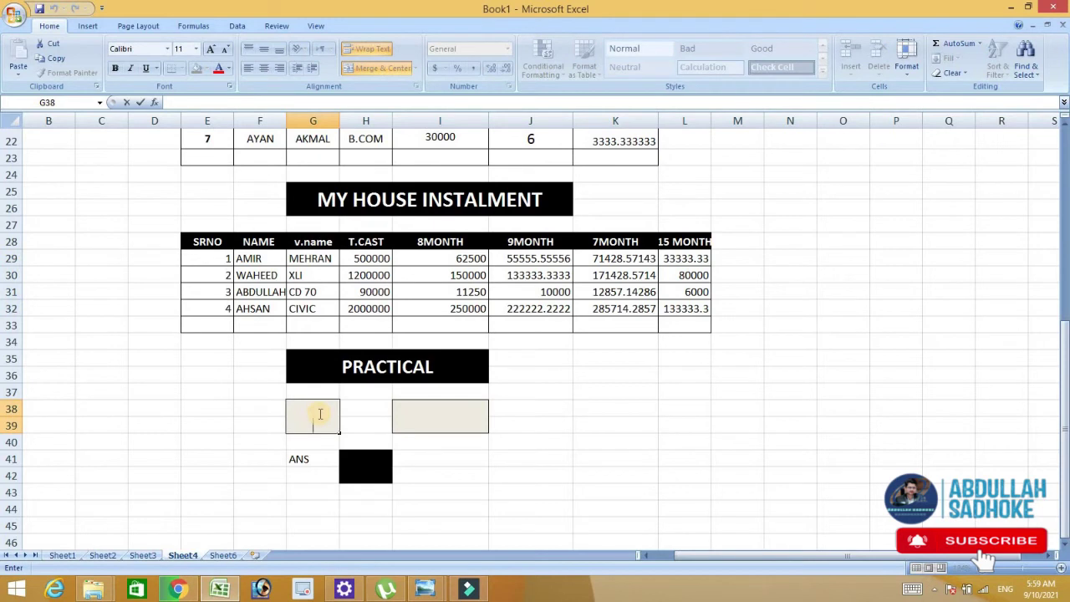
type("20000")
left_click(452, 417)
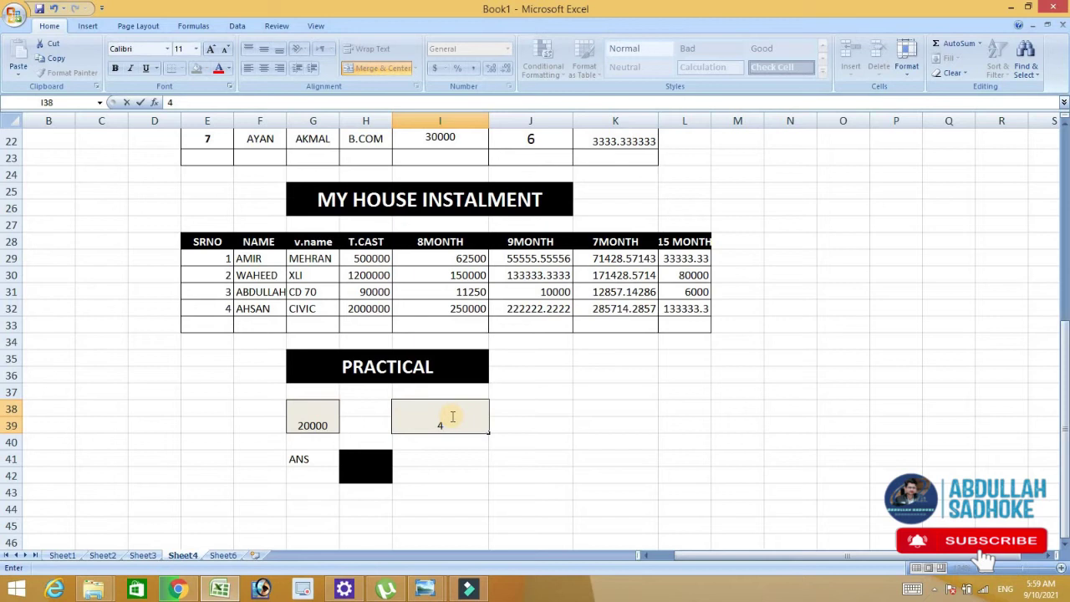
type("4")
left_click(372, 462)
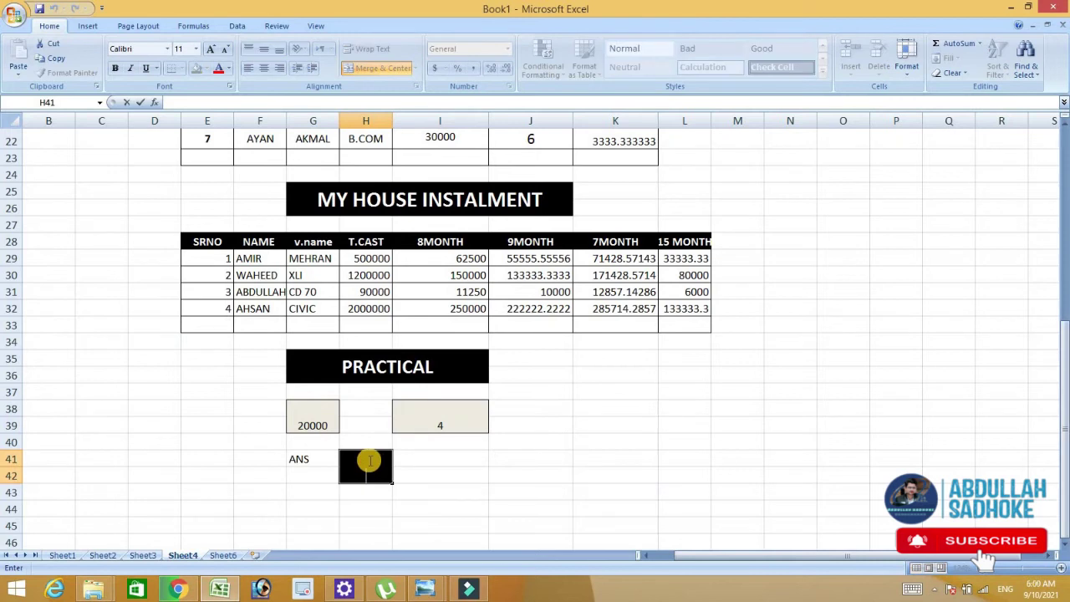
type("=")
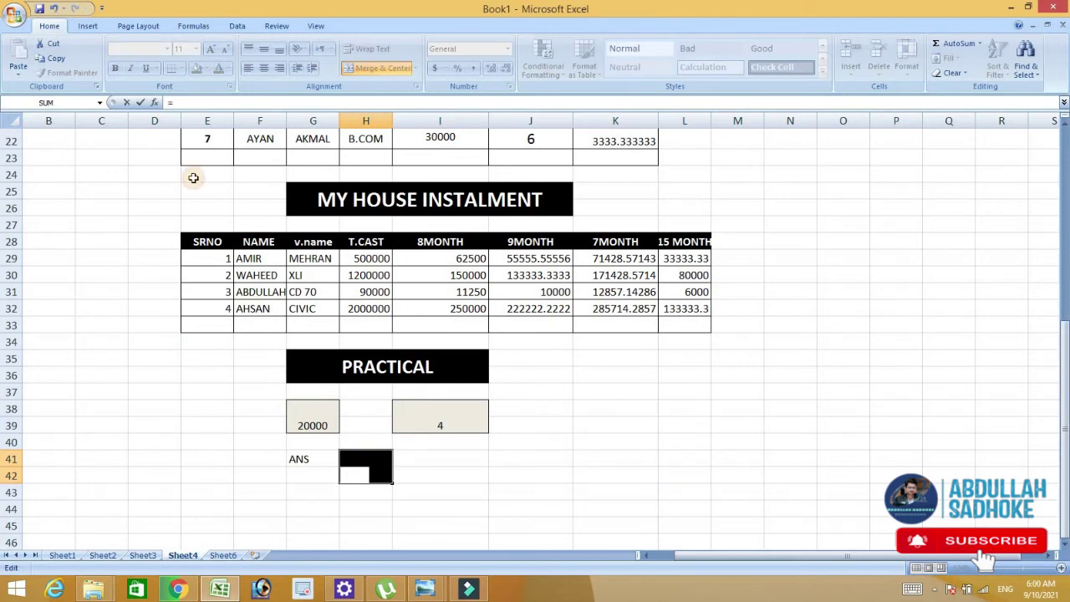
left_click(456, 494)
type("=")
left_click(396, 462)
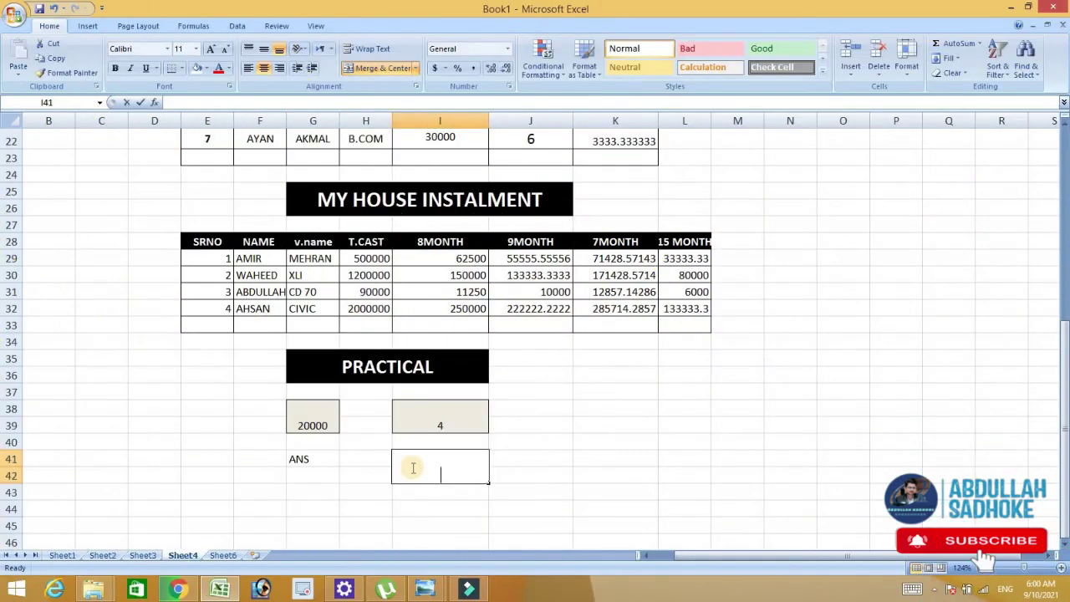
Step: Enter the formula =G38/I38 in the merged answer cell I41 and check it
double_click(413, 468)
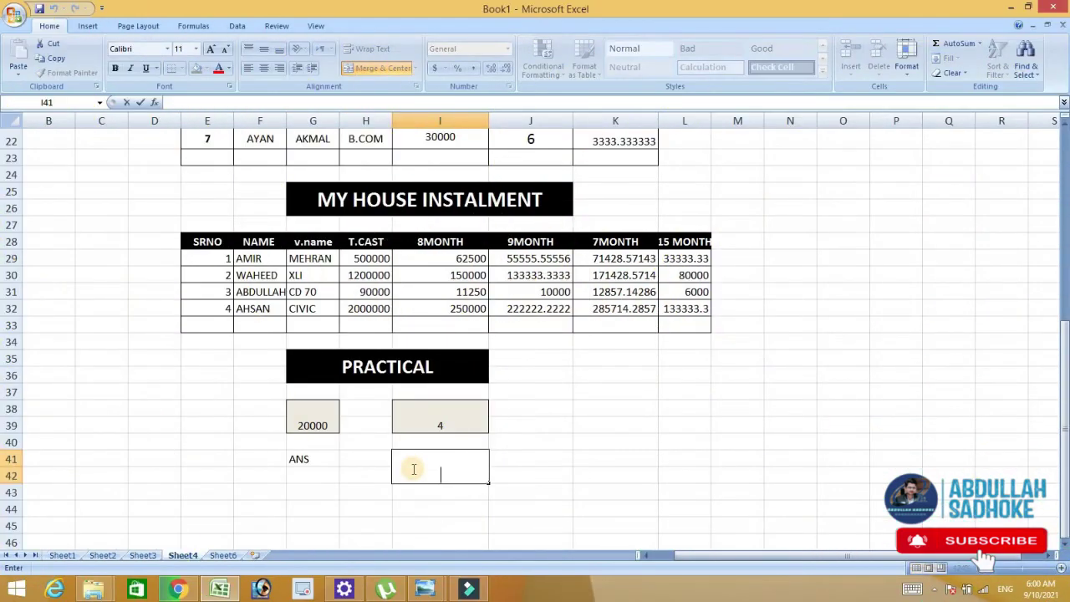
type("=")
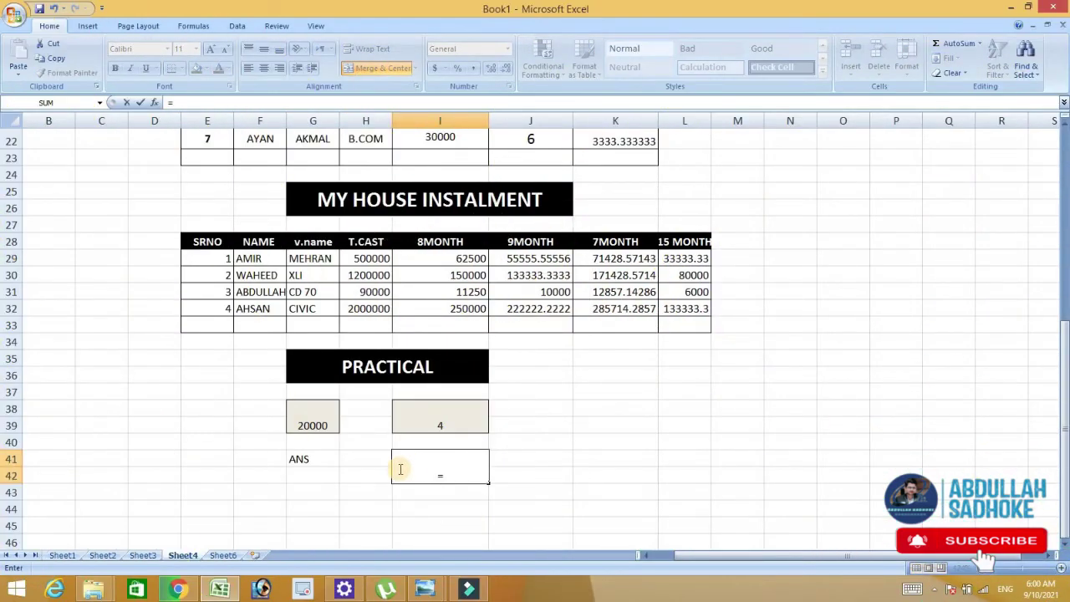
left_click(322, 427)
type("/")
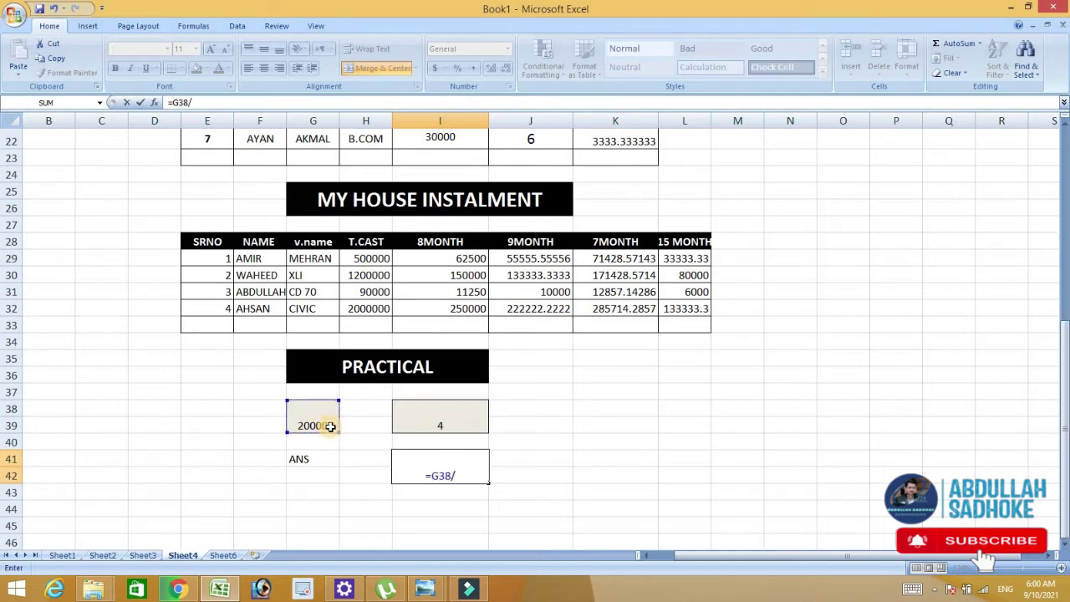
left_click(447, 426)
key("Return")
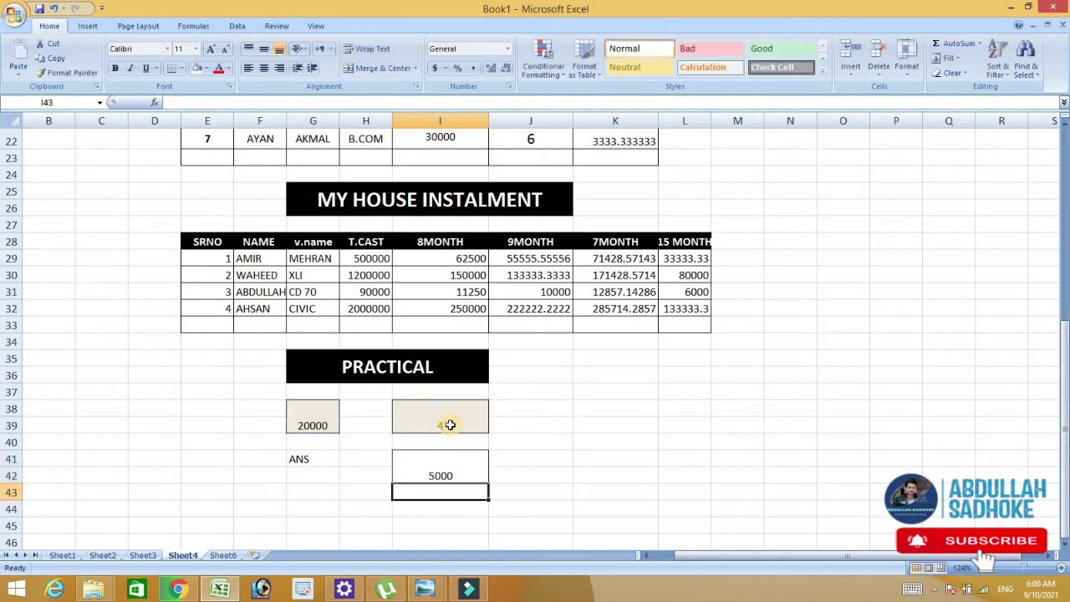
left_click(464, 474)
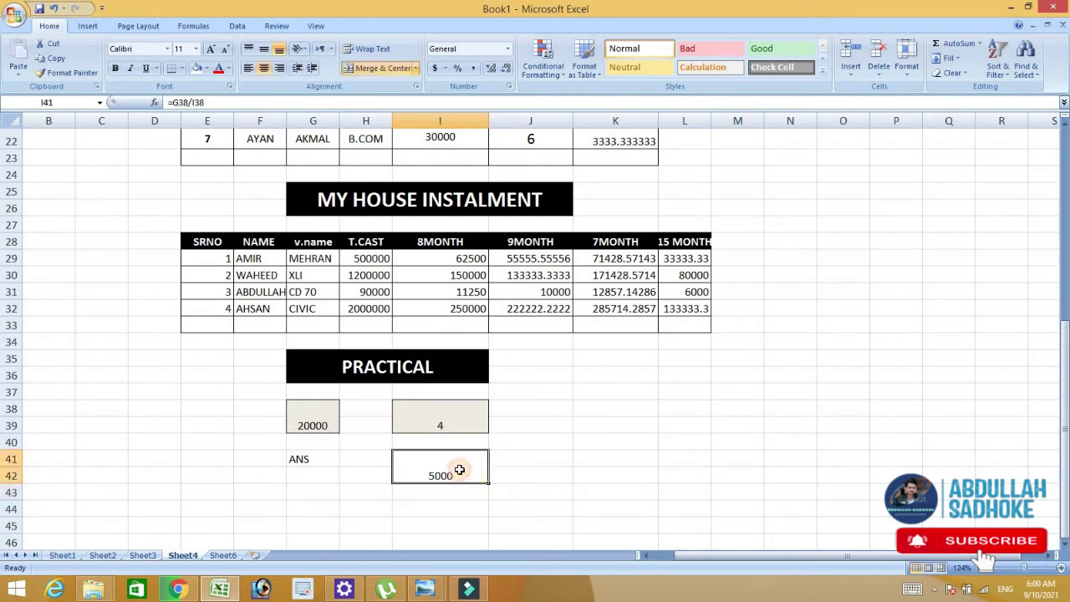
double_click(465, 474)
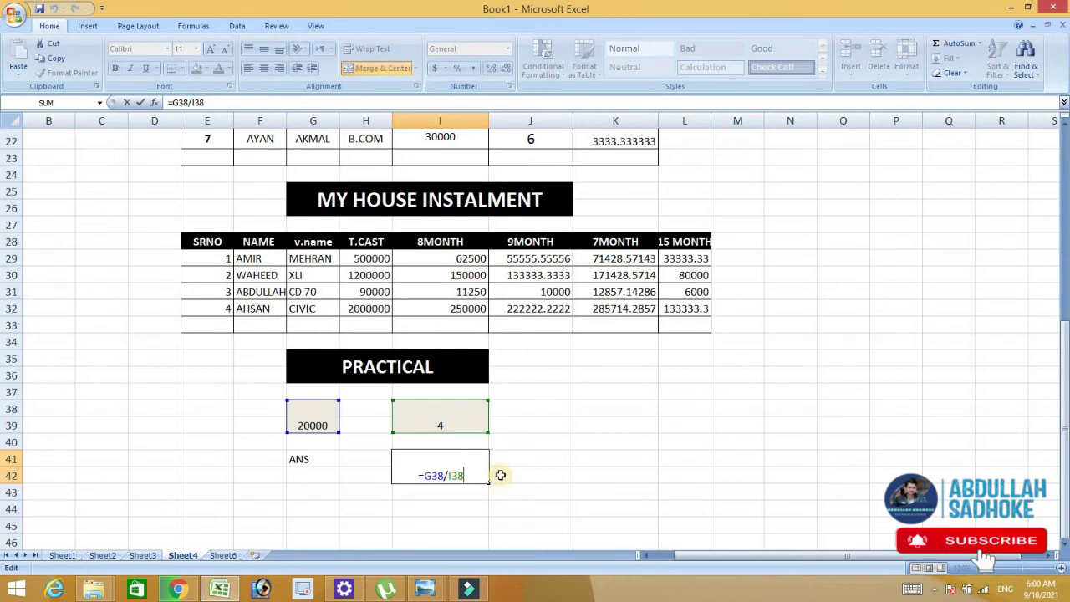
key("Return")
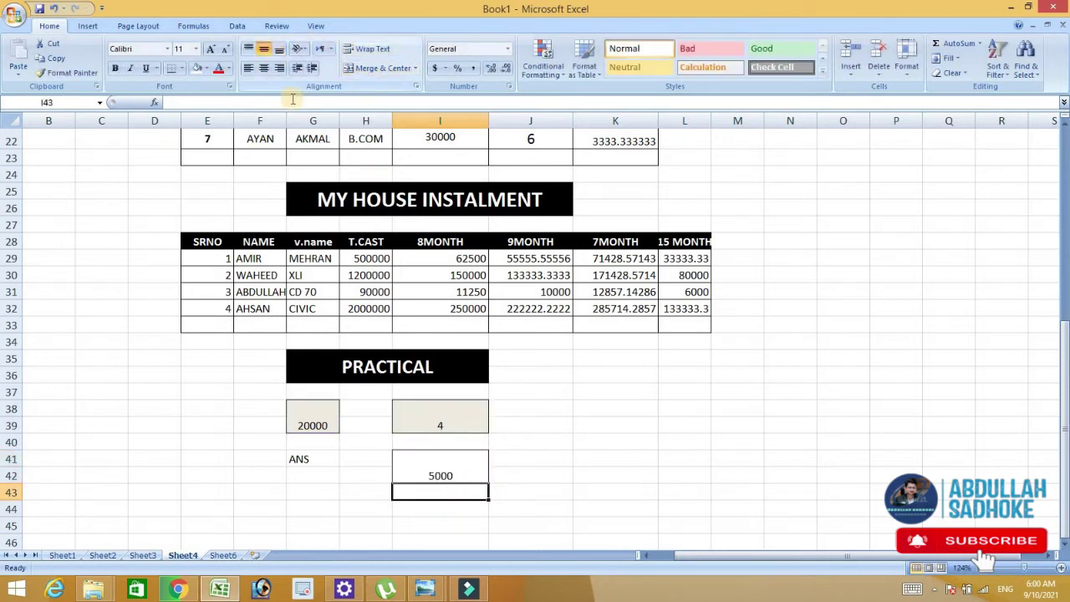
Step: Middle-align the answer in I41 and the PRACTICAL values in I38 and G38 vertically
left_click(465, 465)
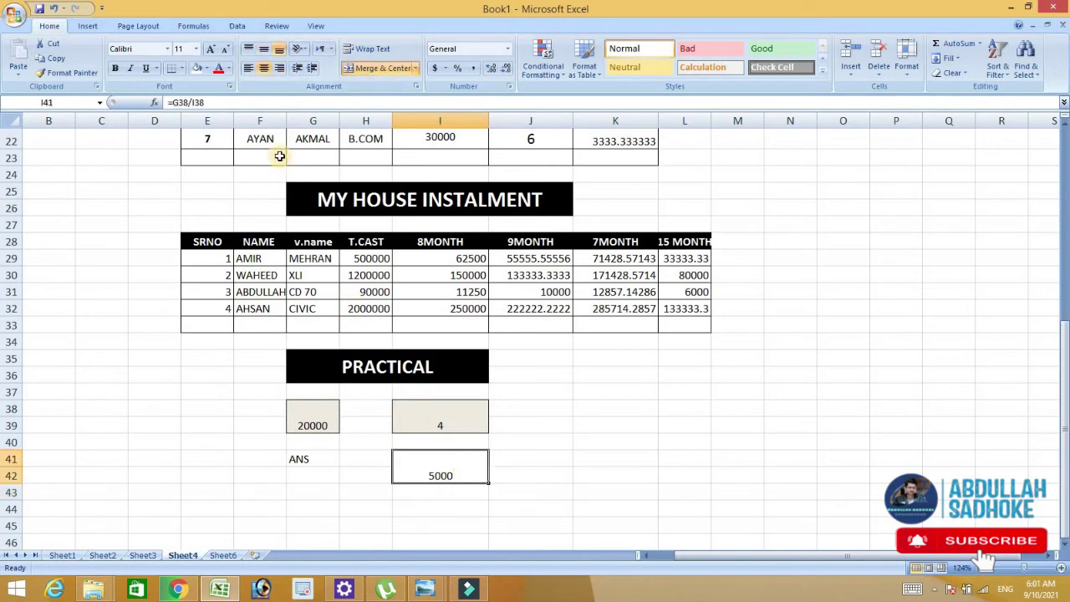
left_click(266, 53)
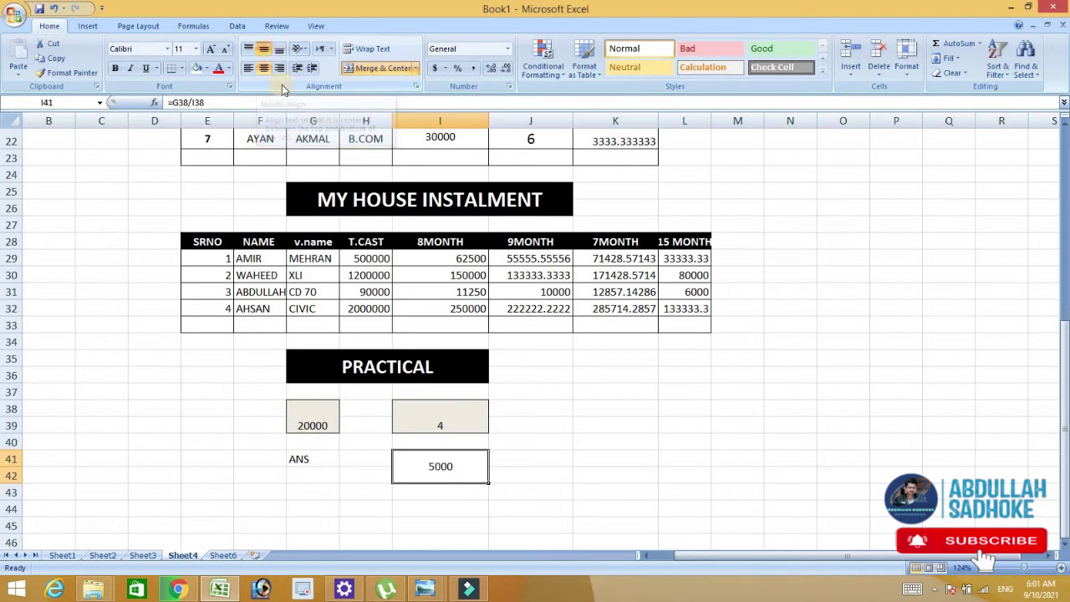
left_click(454, 421)
left_click(264, 50)
left_click(311, 411)
left_click(266, 52)
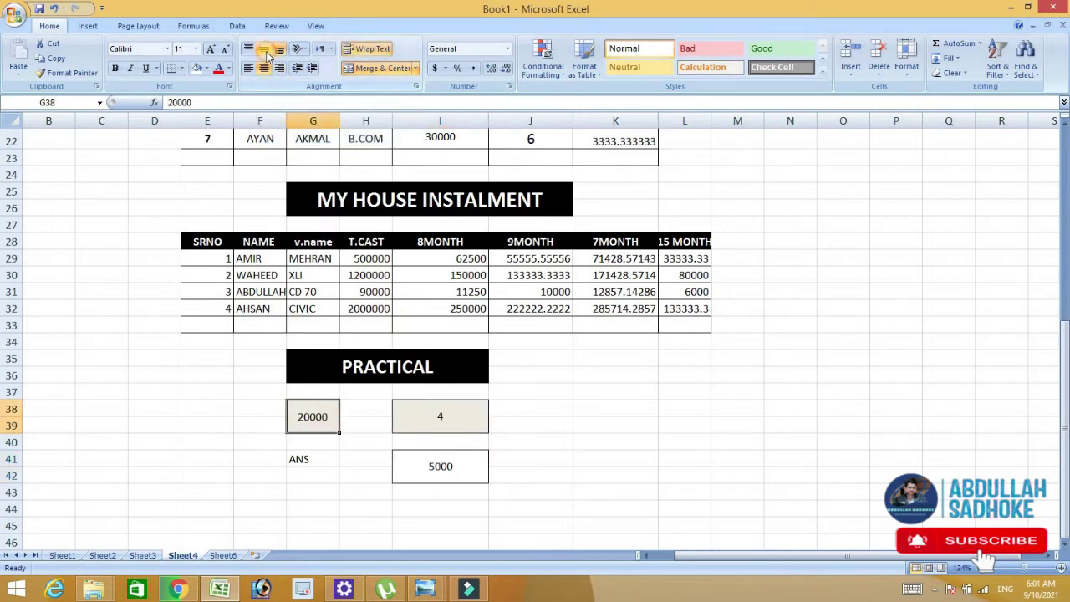
Step: Centre the MY HOUSE INSTALMENT entries in E29:L32 horizontally, with the SRNO values in E29:E32 bottom-aligned
left_click(707, 319)
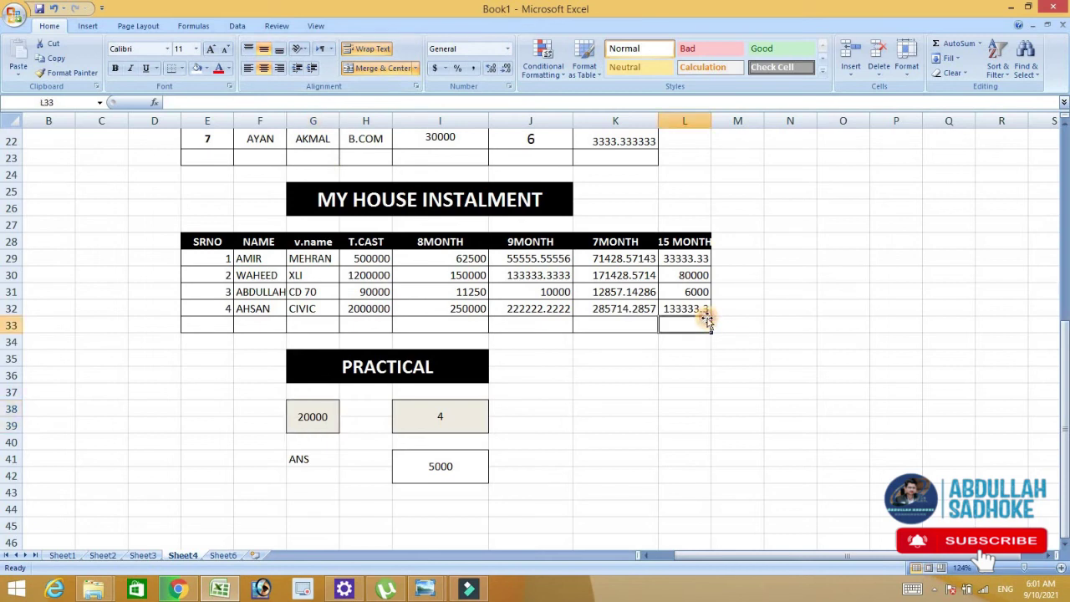
left_click_drag(214, 259, 222, 308)
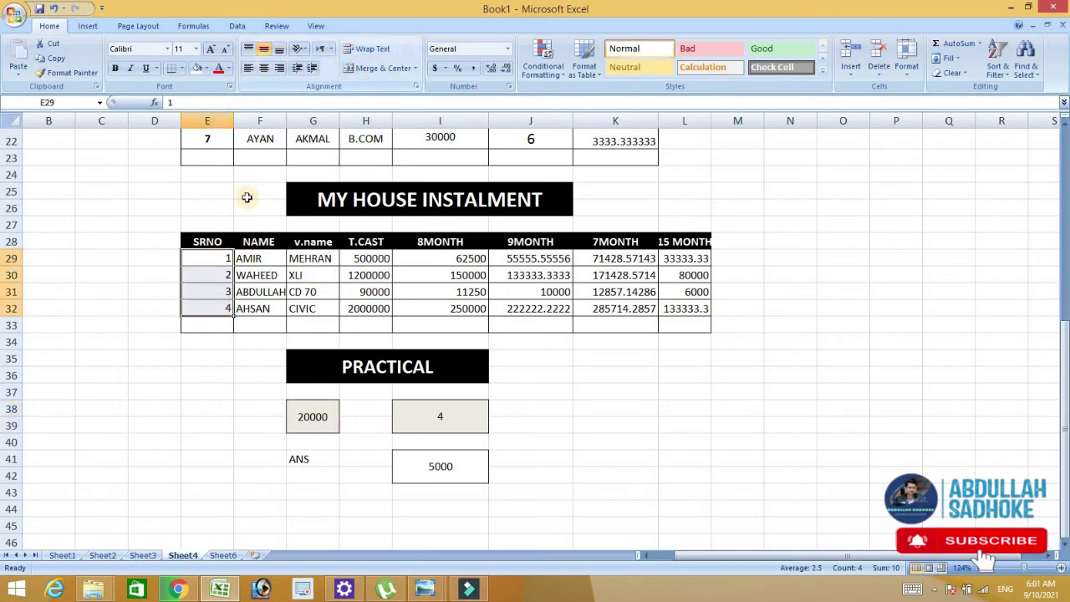
left_click(248, 49)
left_click(279, 49)
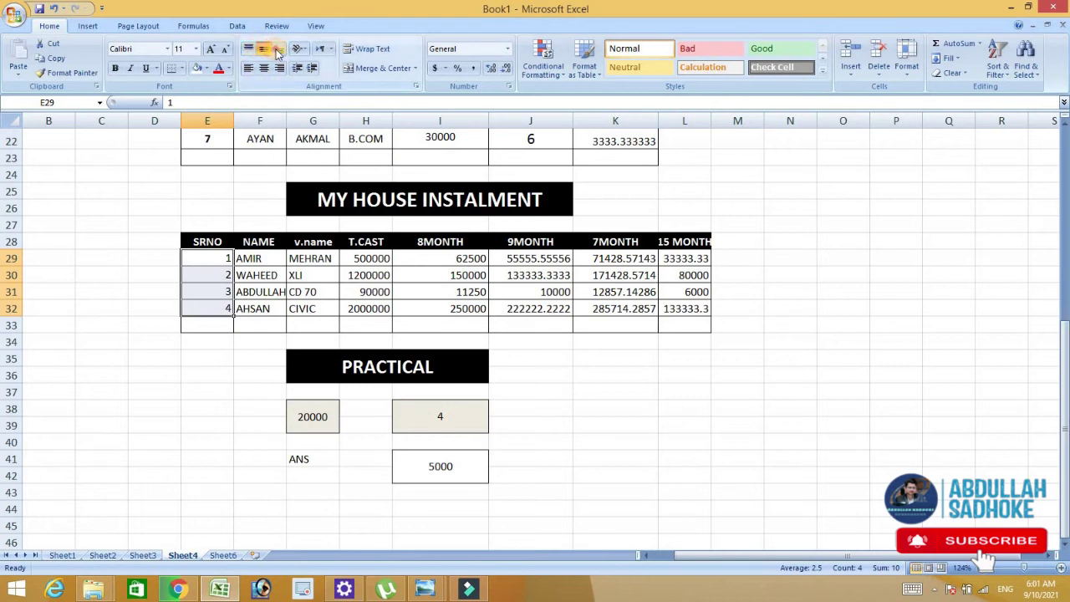
left_click(265, 68)
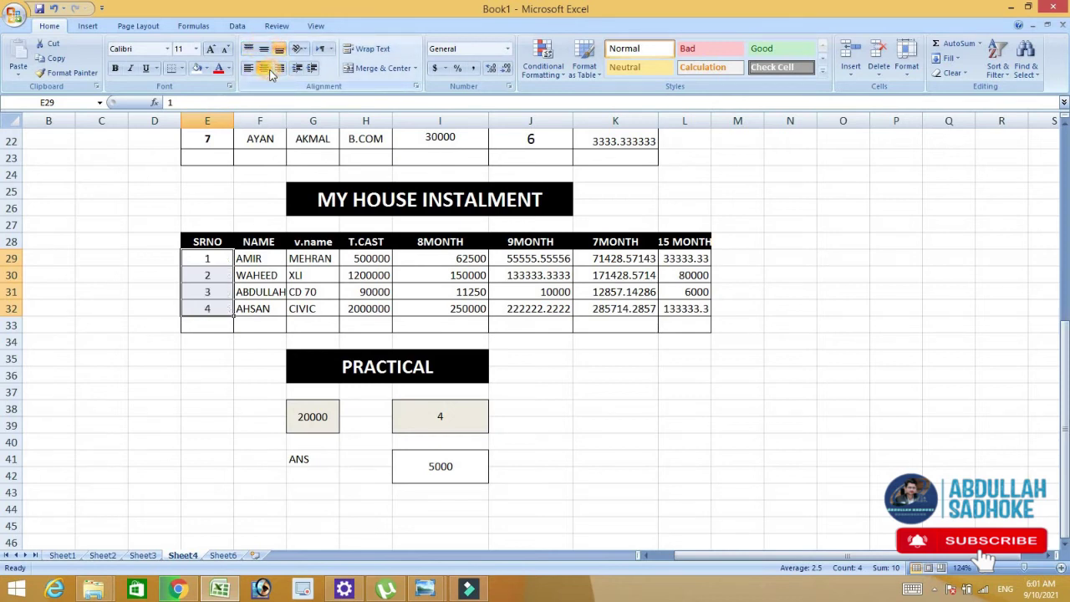
left_click_drag(251, 259, 259, 309)
left_click(264, 68)
left_click_drag(303, 261, 684, 308)
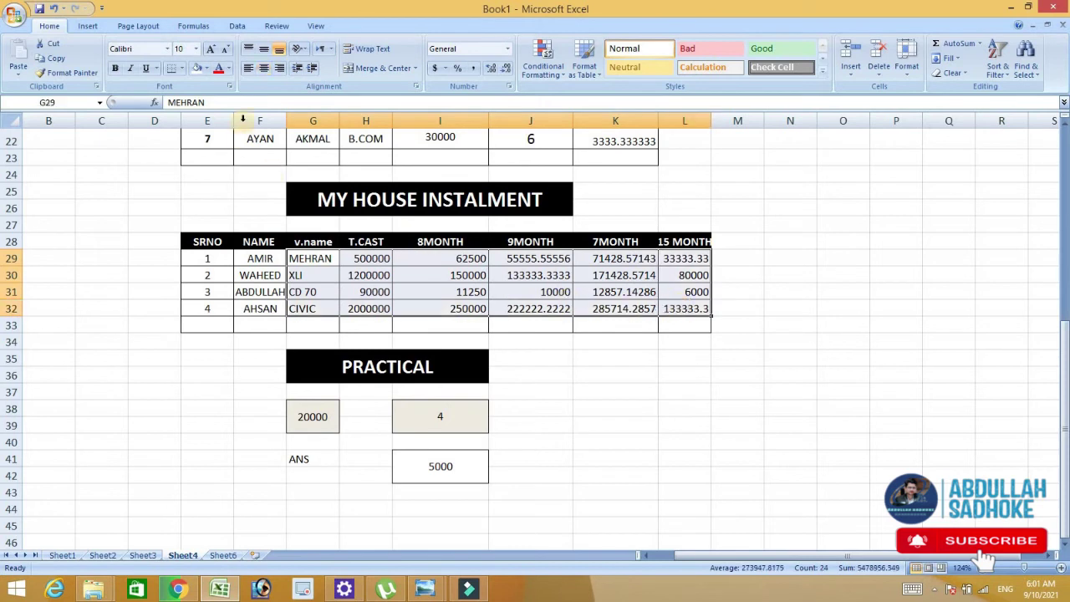
left_click(265, 74)
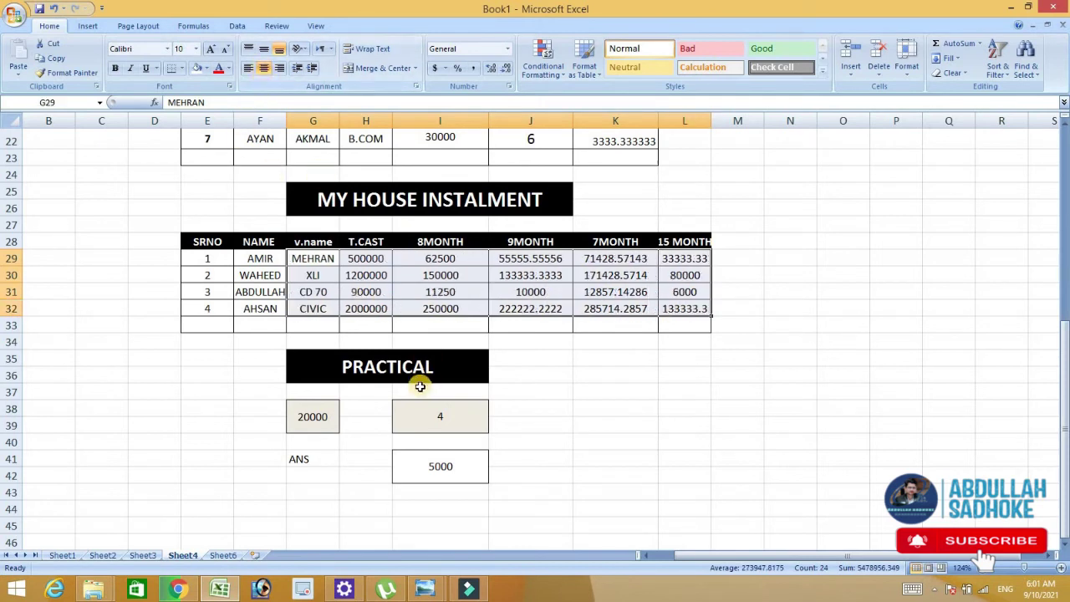
Step: Apply the Accent4 cell style to the MY HOUSE INSTALMENT entries in G29:L32
left_click(720, 57)
left_click(759, 52)
left_click(822, 71)
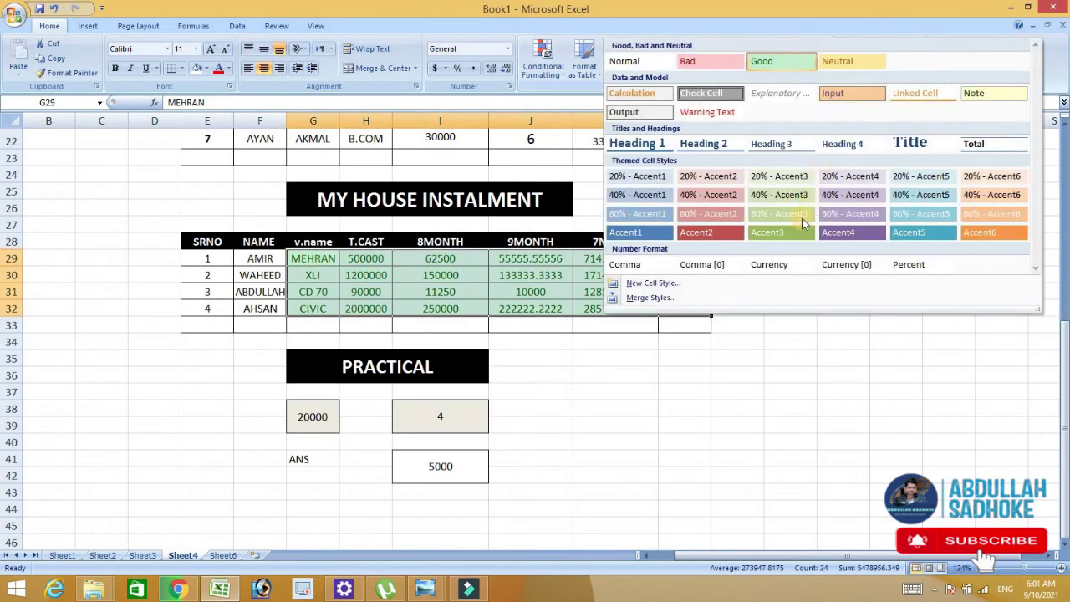
left_click(863, 231)
left_click(817, 385)
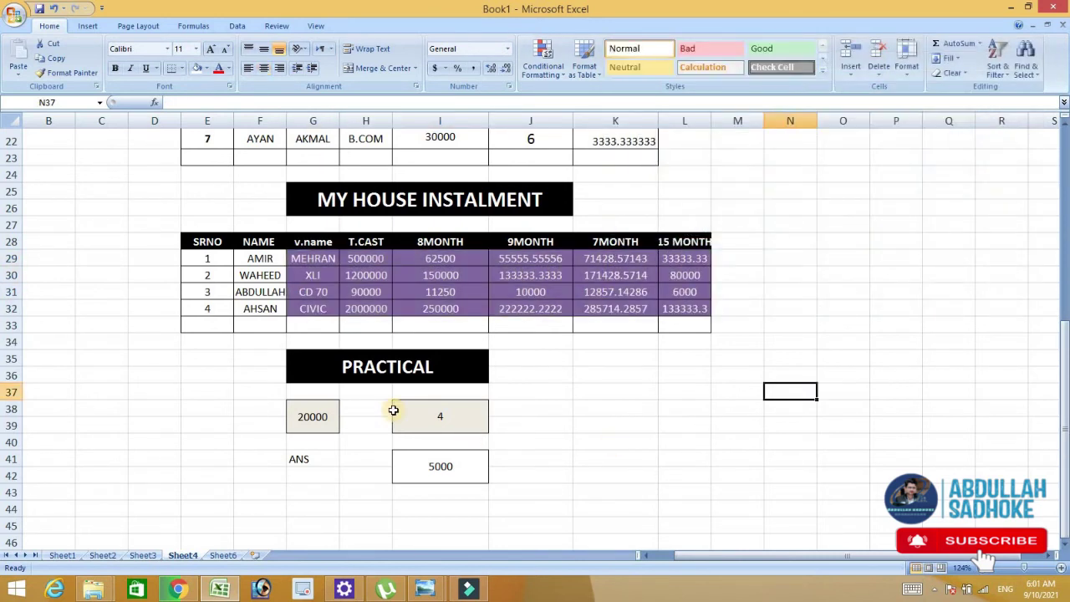
Step: Label E33 "total" and sum the T.CAST column in H33 with =sum(H29:H32)
double_click(226, 322)
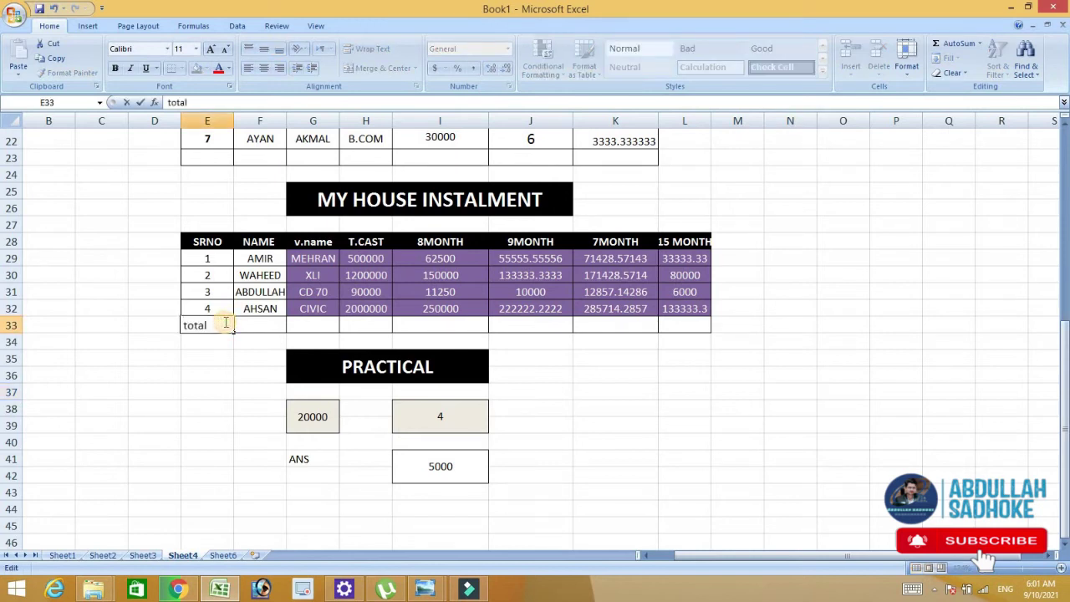
double_click(372, 322)
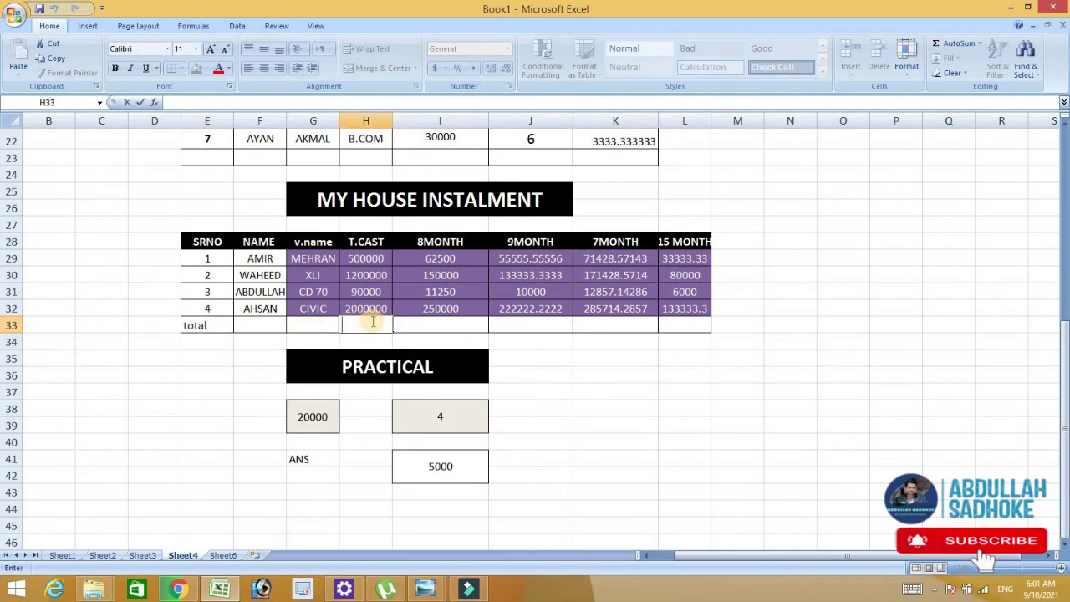
type("=")
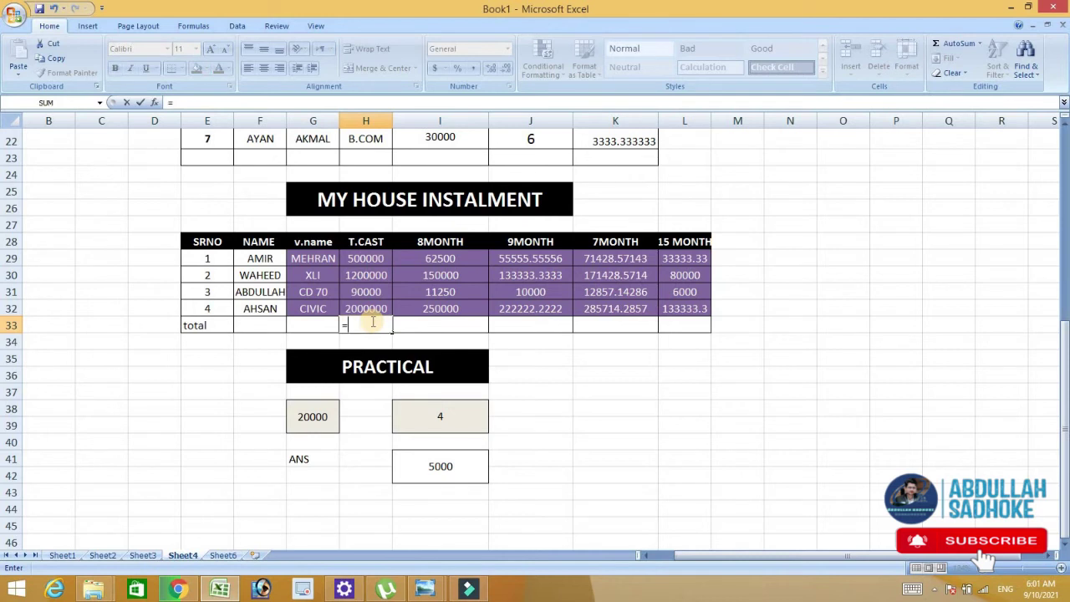
type("sum(")
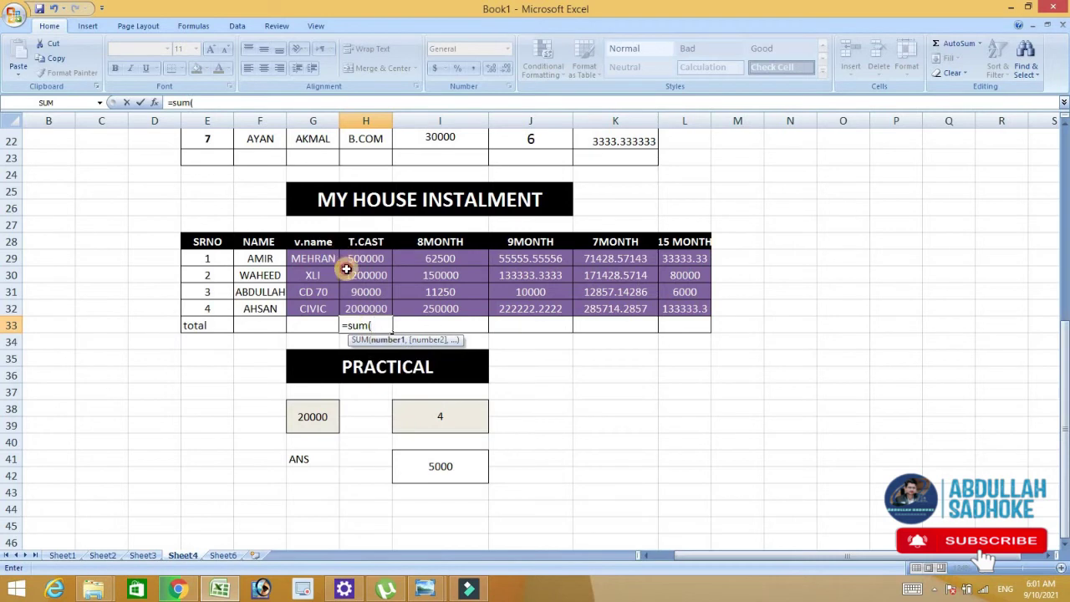
left_click_drag(342, 264, 354, 302)
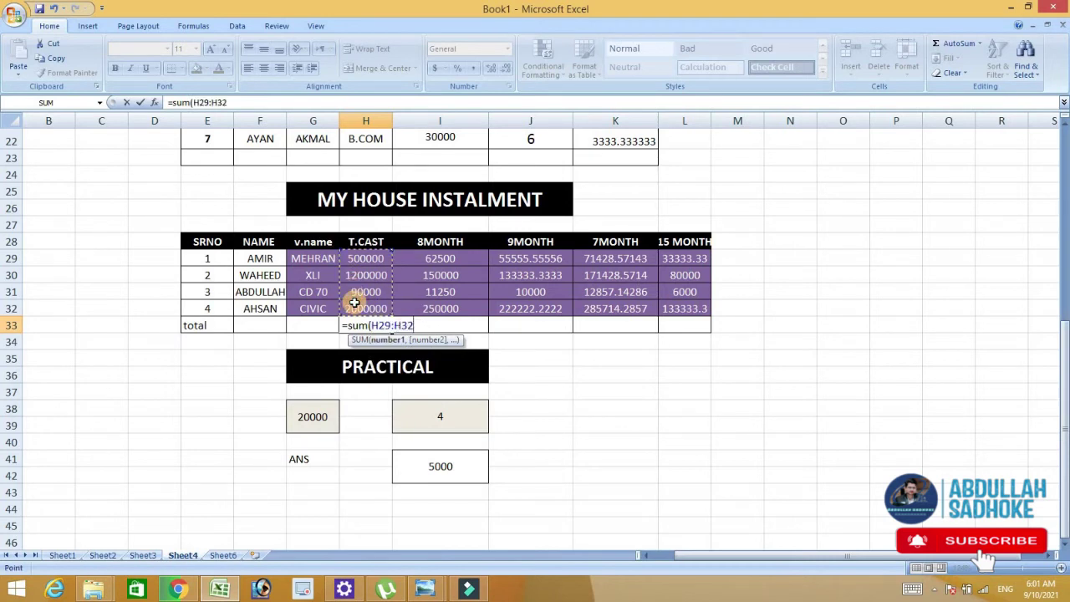
type(")")
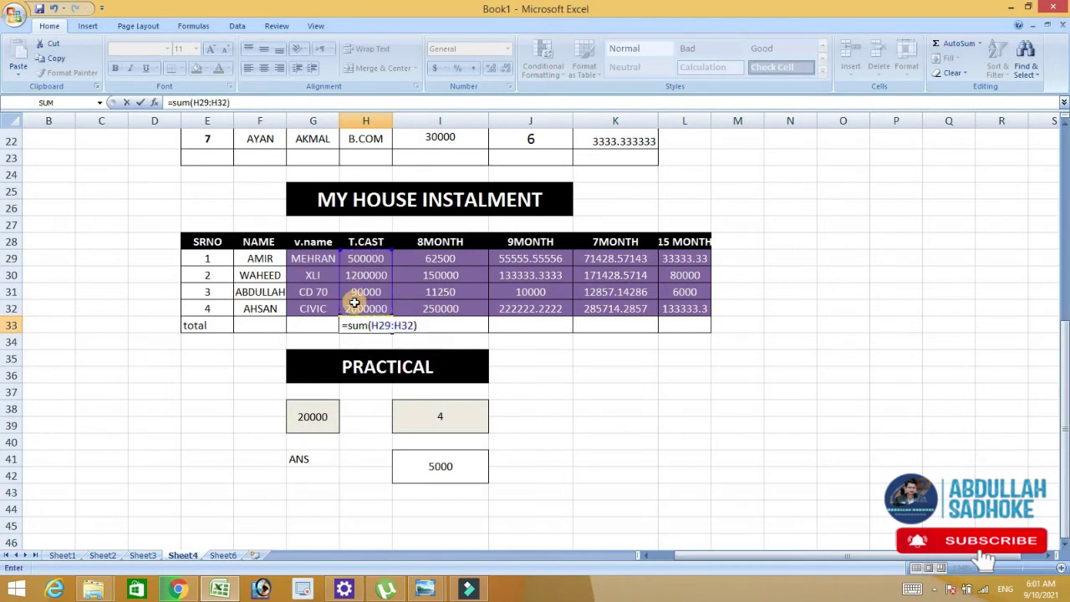
key("Return")
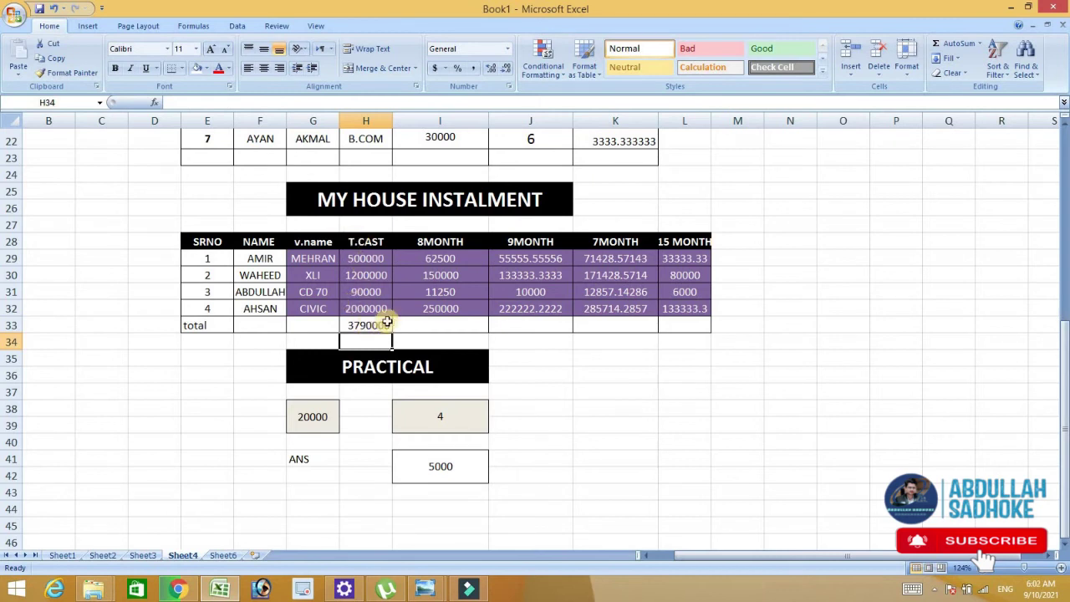
Step: Total the 8MONTH column in I33 with AutoSum, using =SUM(I29:I32)
left_click(427, 327)
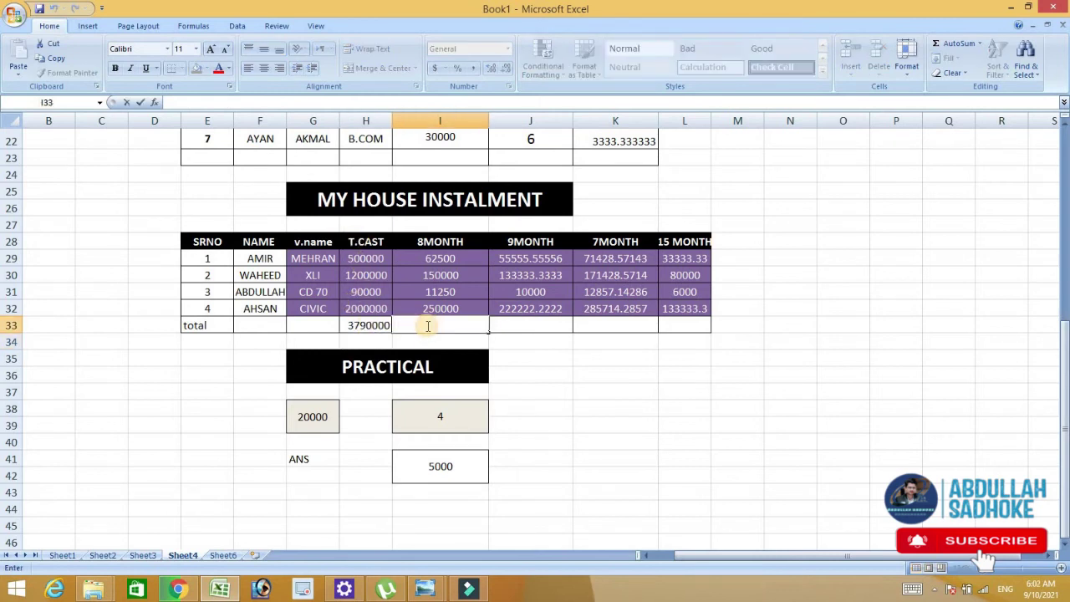
left_click_drag(421, 258, 435, 293)
left_click(439, 324)
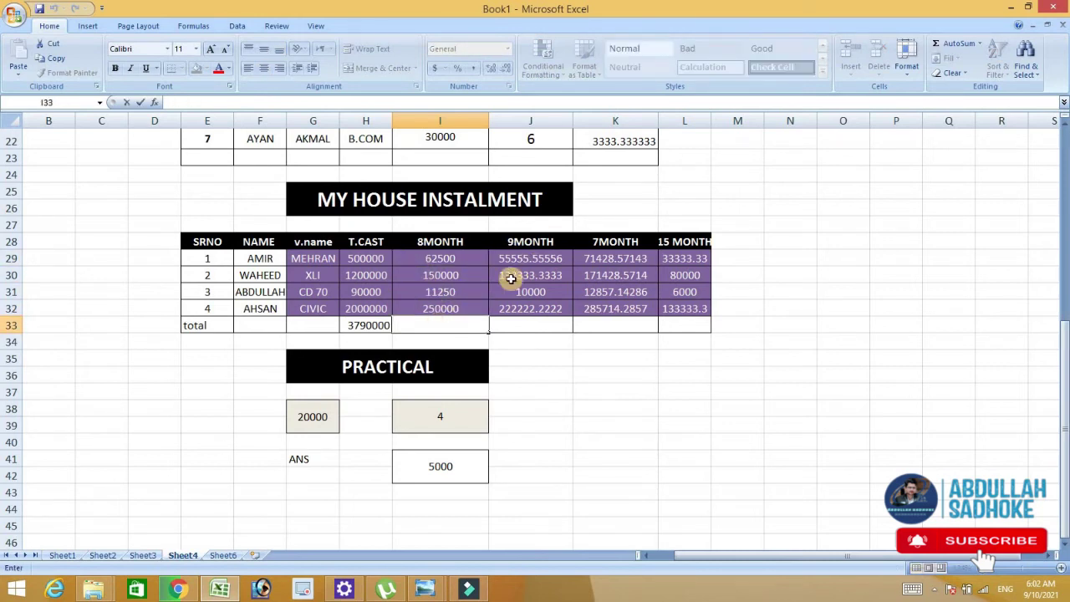
type("=")
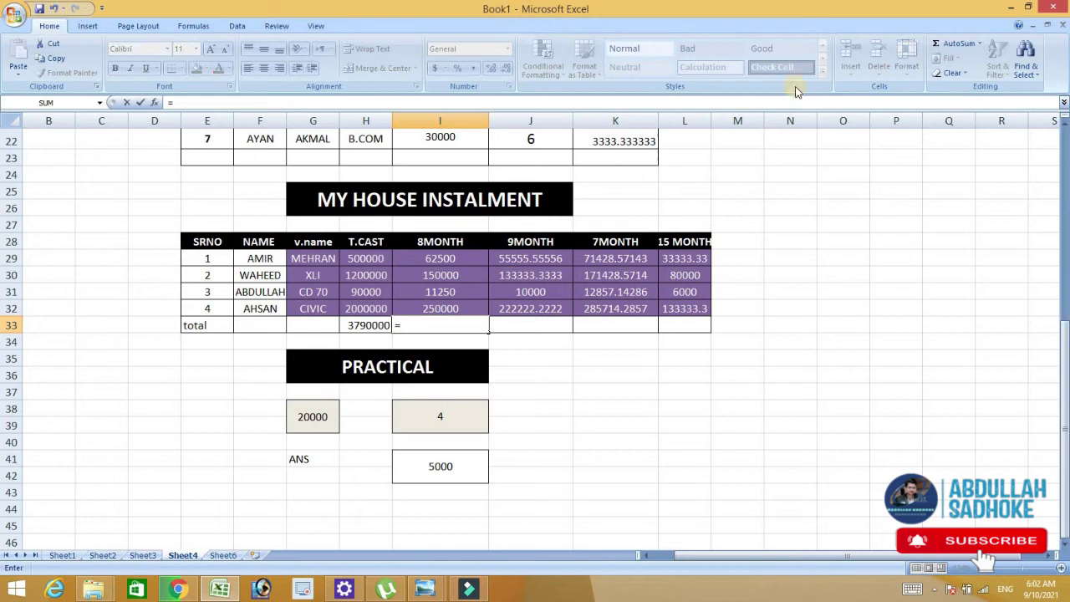
left_click(979, 43)
left_click(977, 60)
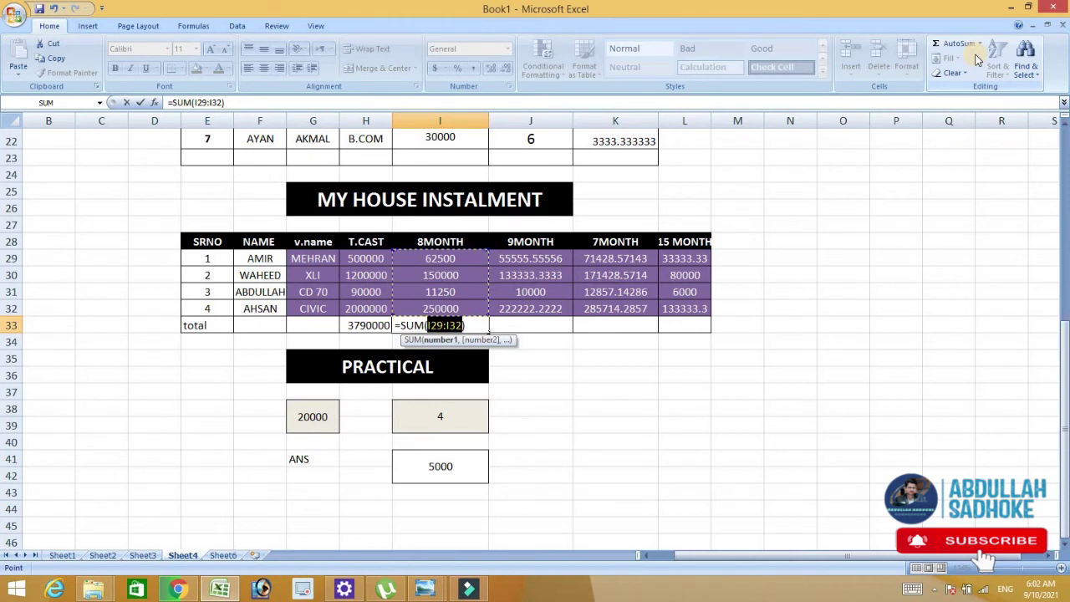
key("Return")
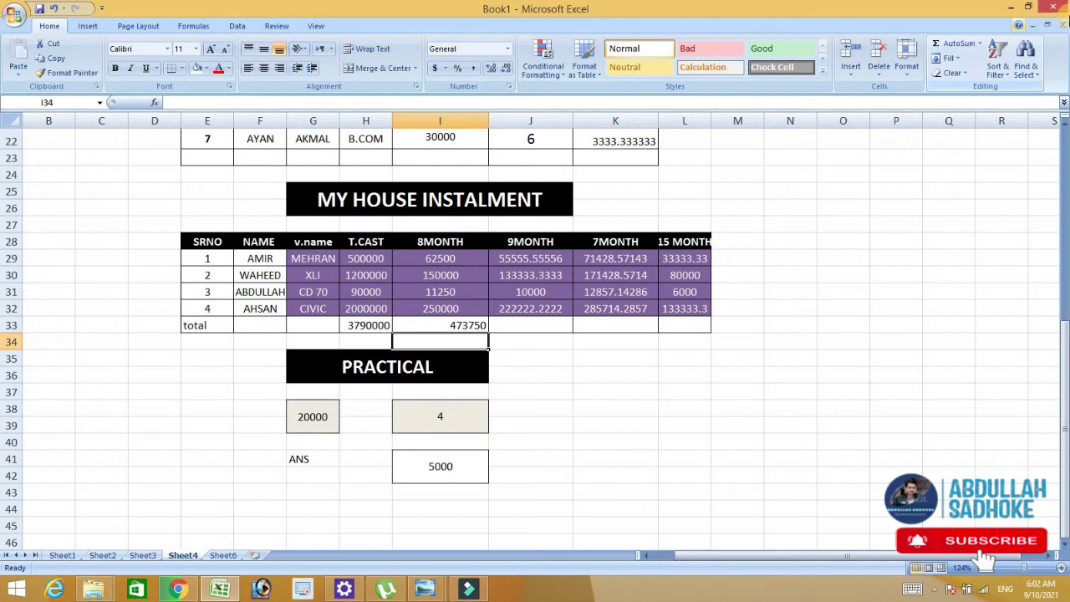
Step: Total the 9MONTH column in J33 using AutoSum's Sum function
left_click(564, 326)
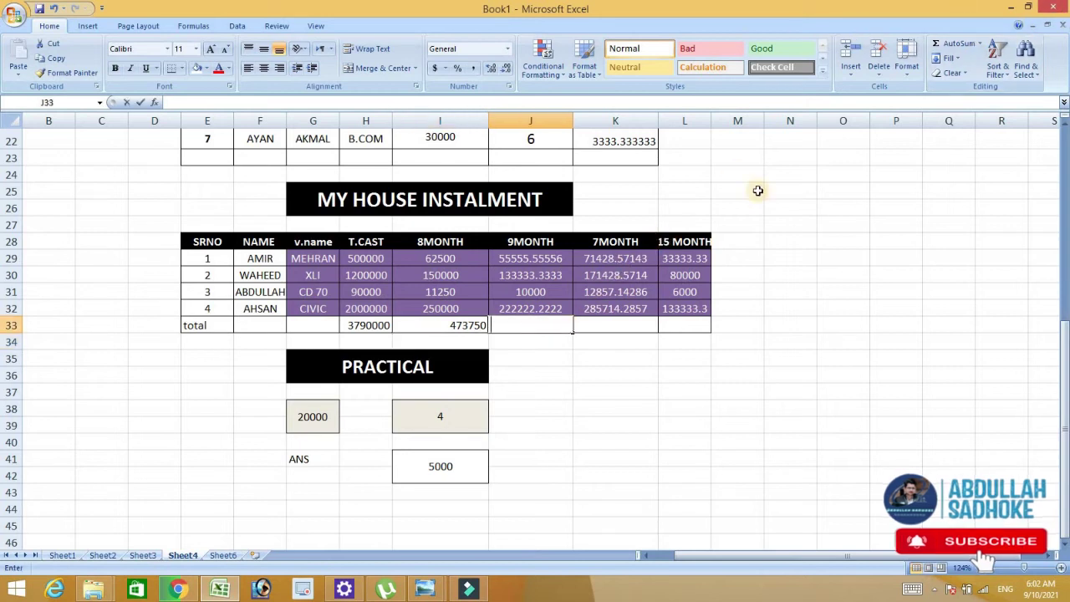
left_click(980, 44)
left_click(964, 60)
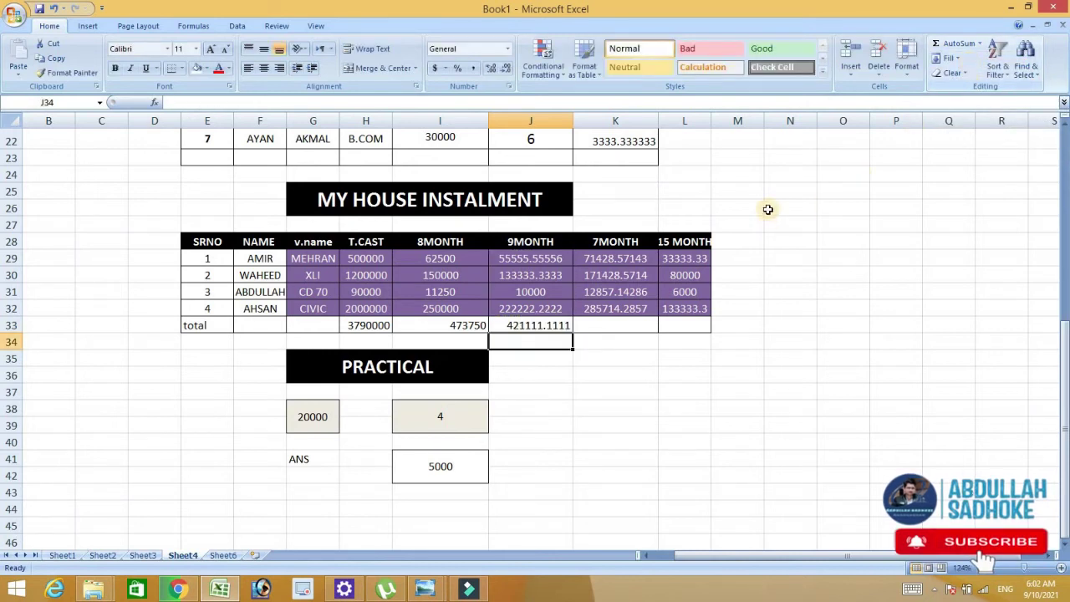
Step: Total the 7MONTH column in K33 by adding its cells individually with =K29+K30+K31+K32
left_click(614, 326)
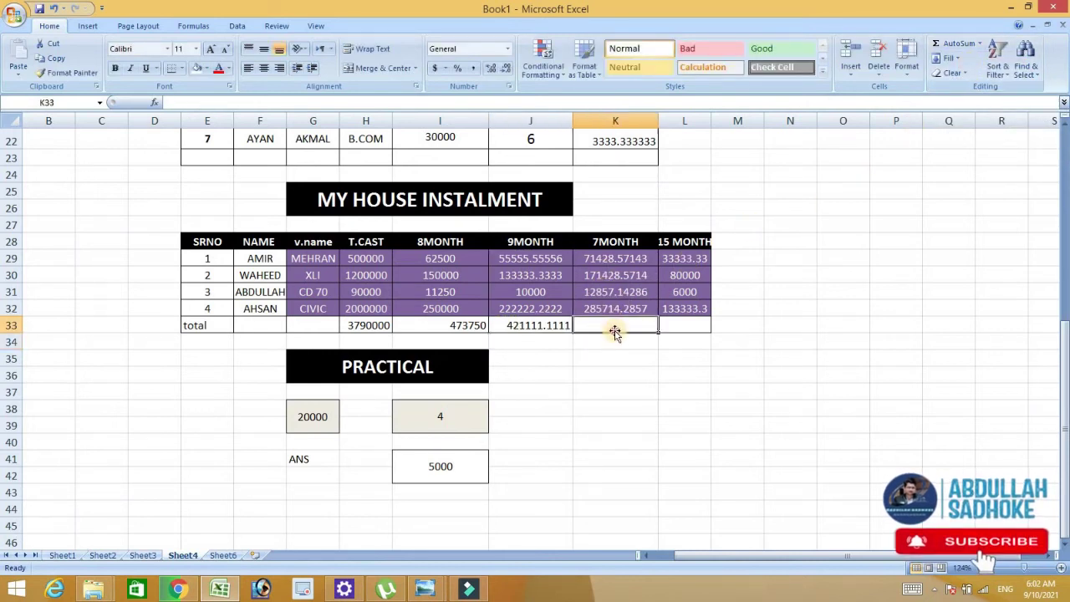
double_click(616, 326)
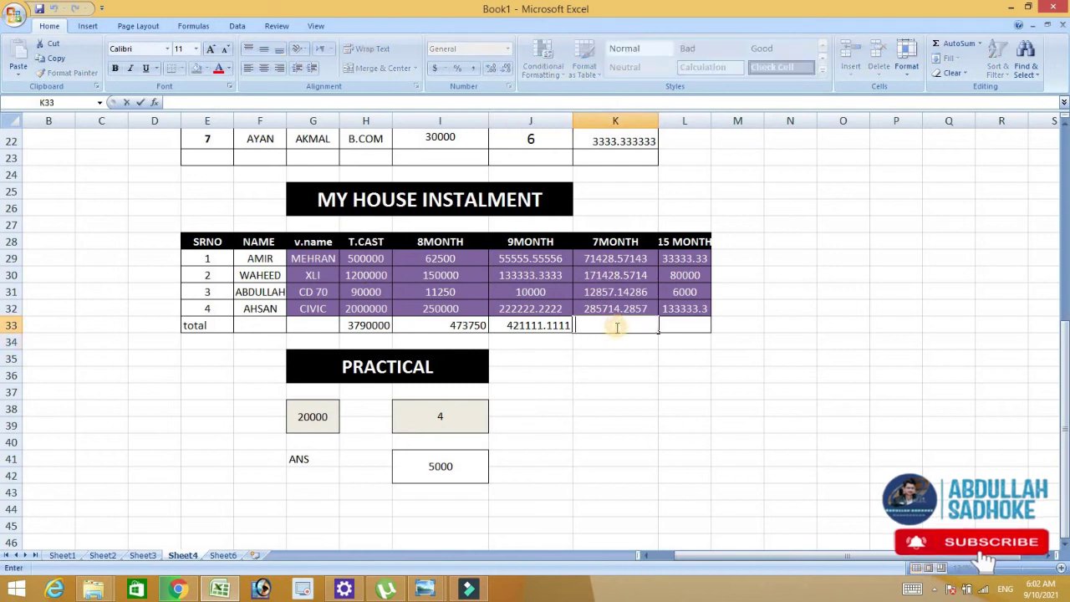
type("=")
left_click_drag(593, 256, 590, 332)
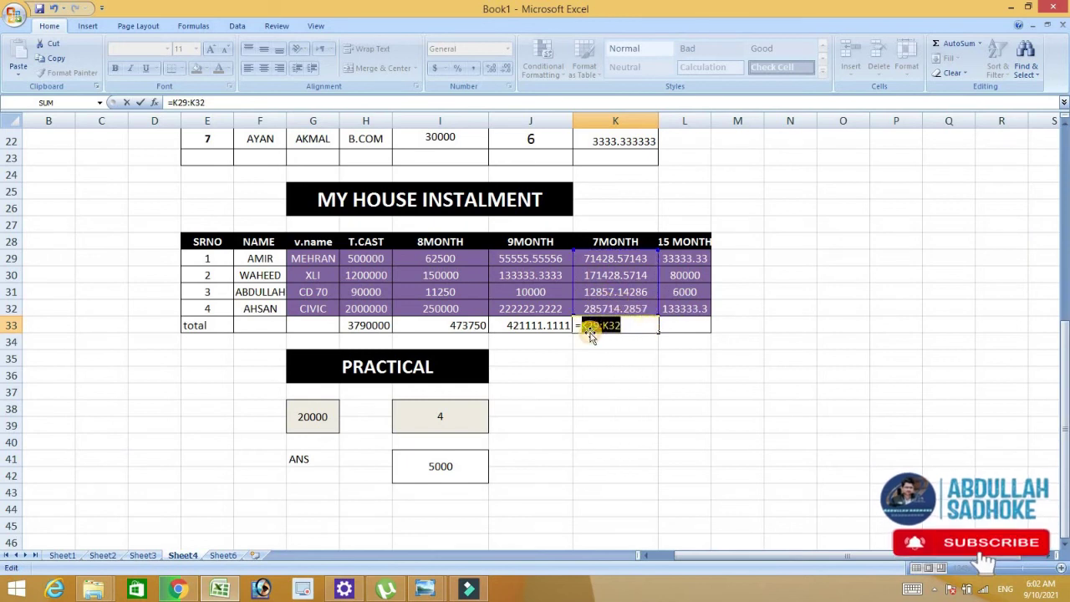
key("BackSpace")
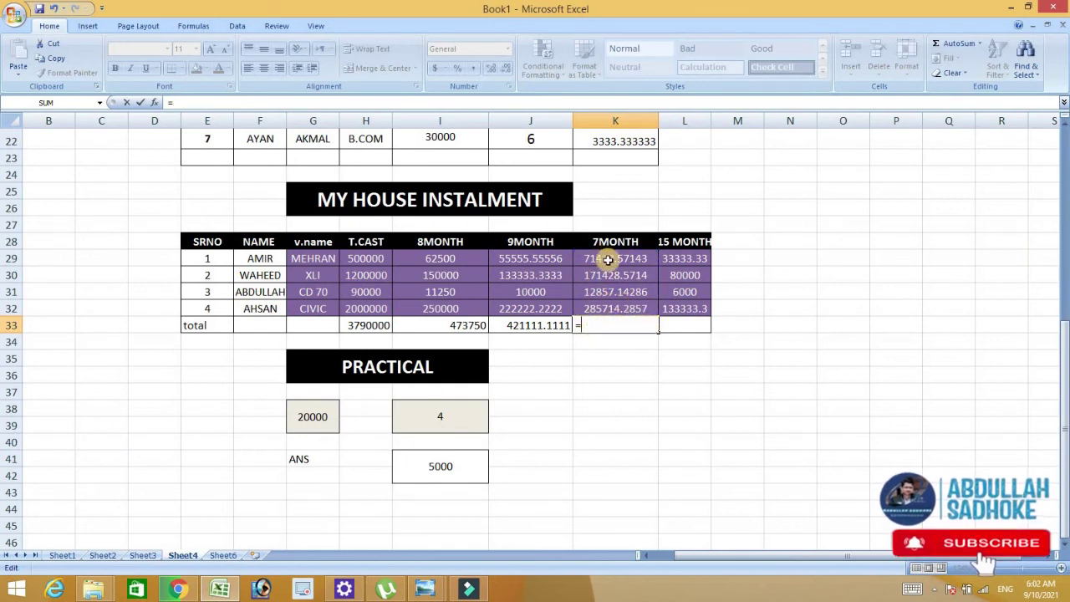
left_click(608, 260)
type("+")
left_click(639, 274)
type("+")
left_click(629, 291)
type("+")
left_click(623, 308)
key("Return")
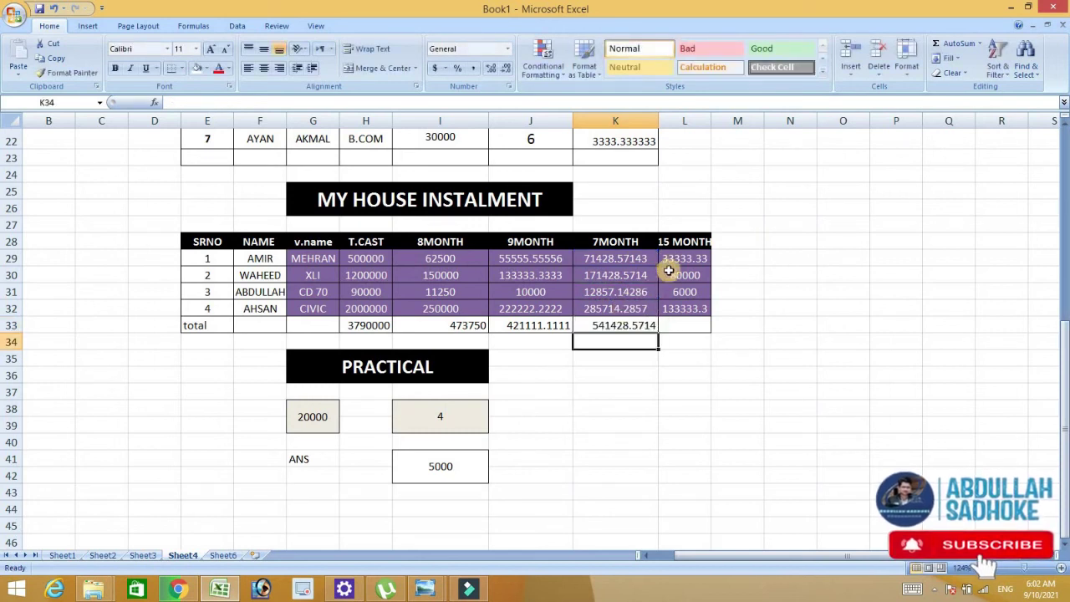
Step: Total the 15 MONTH column in L33 with the formula =sum(L29:L32)
double_click(705, 327)
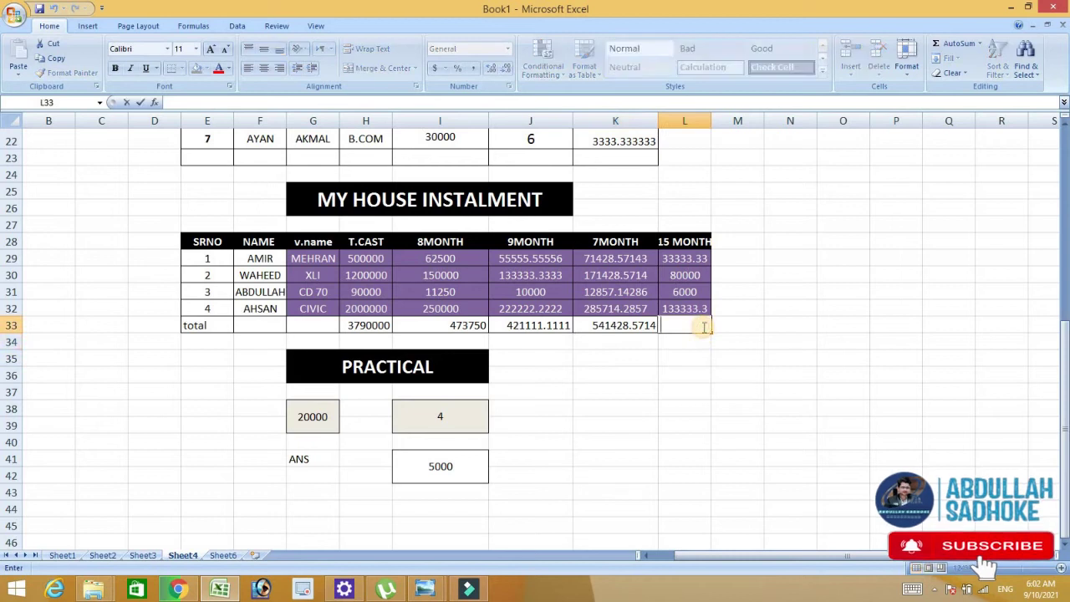
type("=")
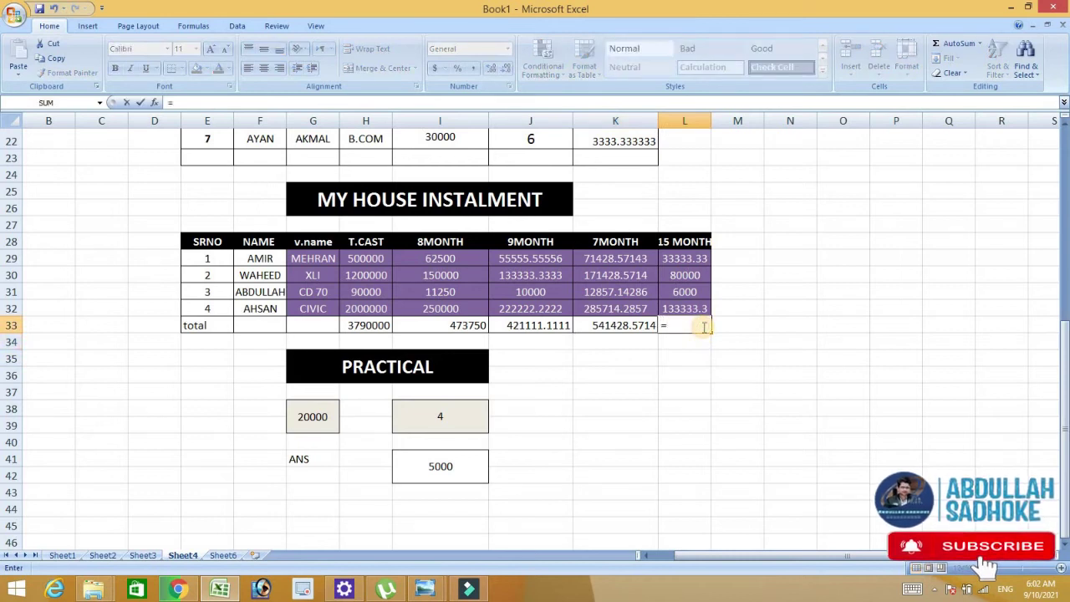
type("sum")
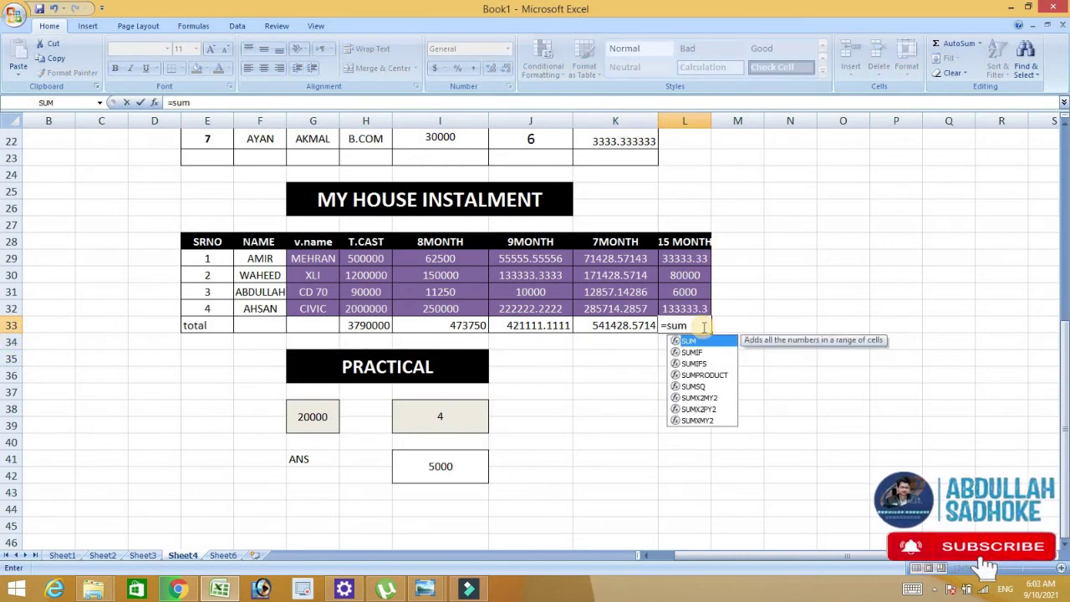
type("(")
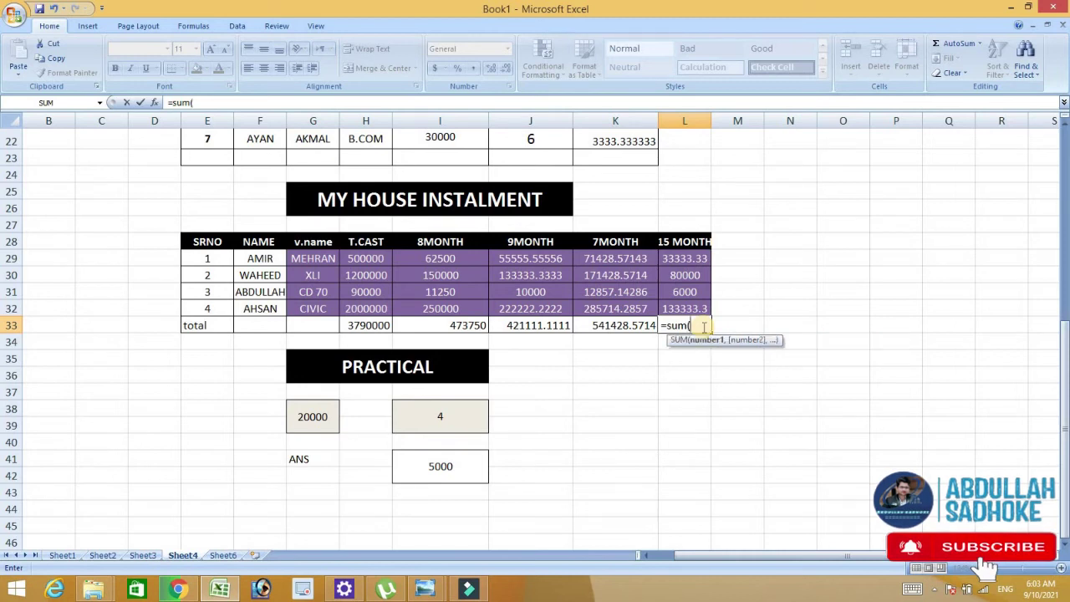
left_click_drag(686, 265, 686, 306)
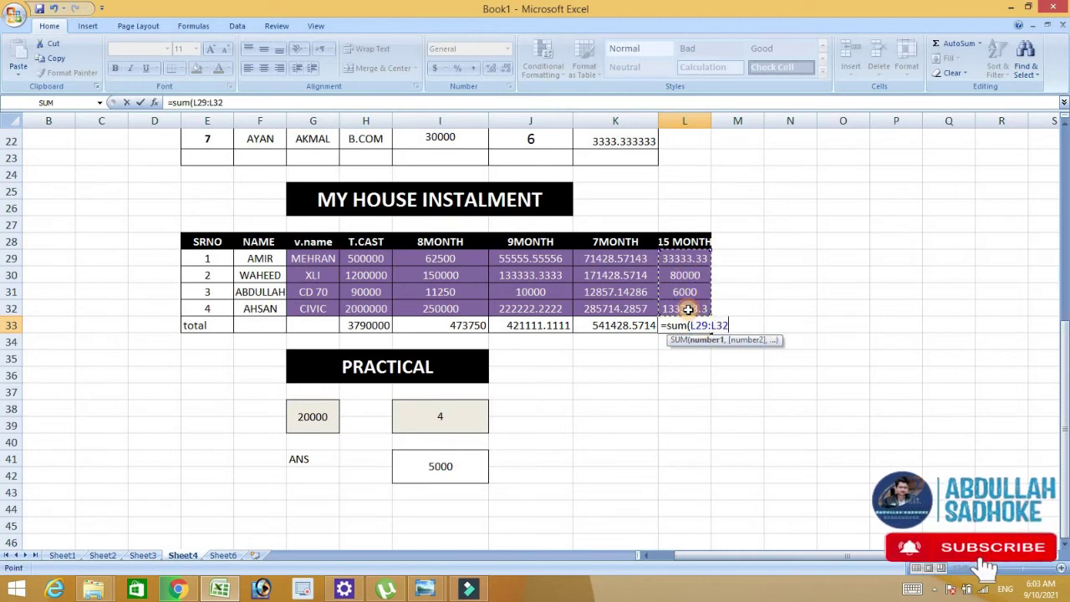
type(")")
key("Return")
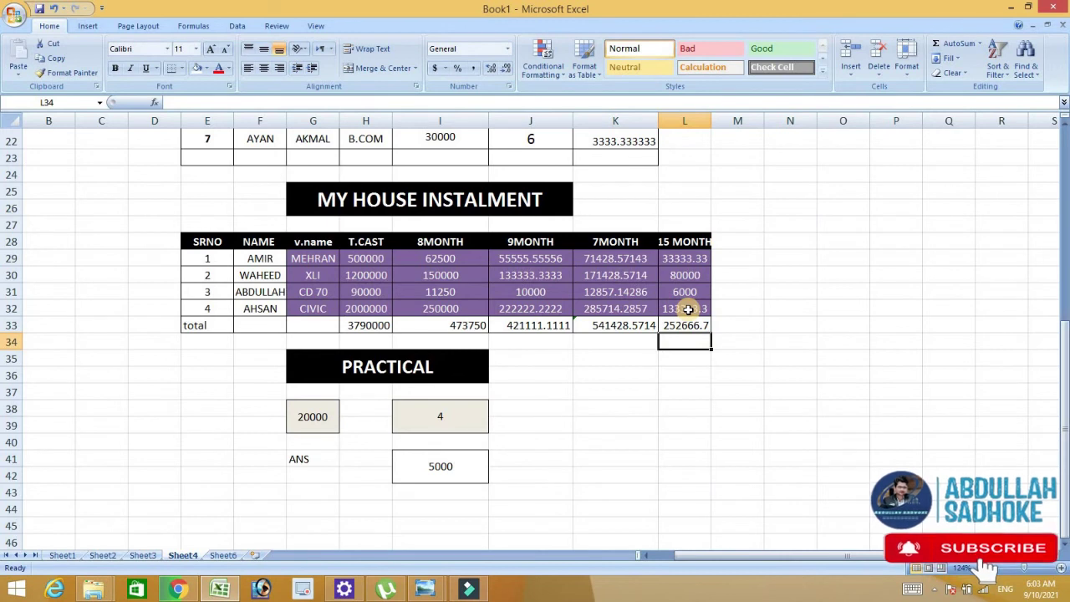
Step: Enter =sum(I16:I22) in I23 under CLASS T.PEKAGE and fill the formula across to K23
scroll(469, 259, "up", 2)
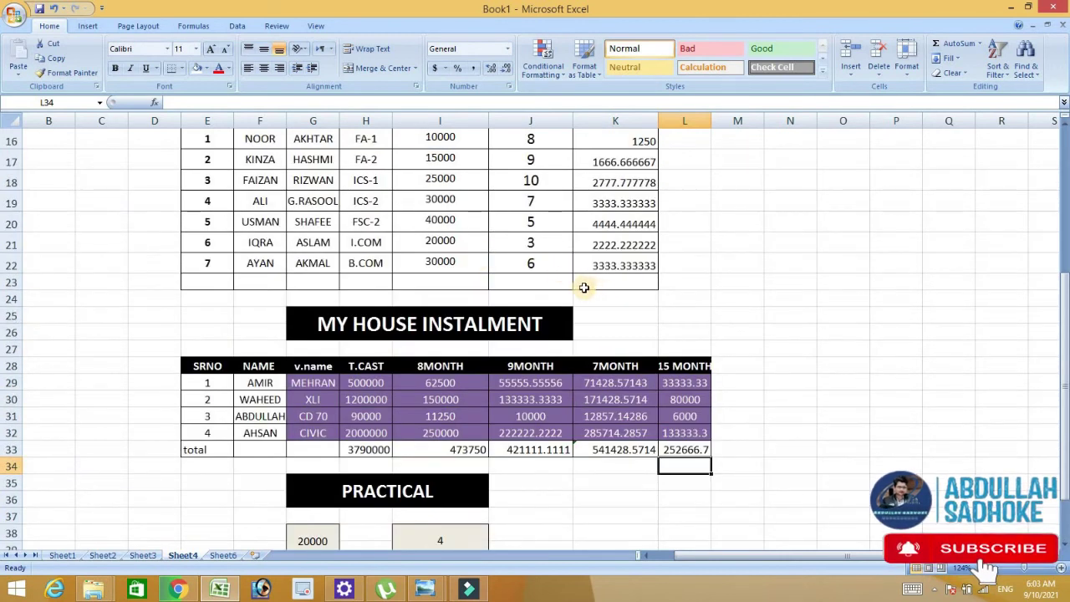
left_click(435, 281)
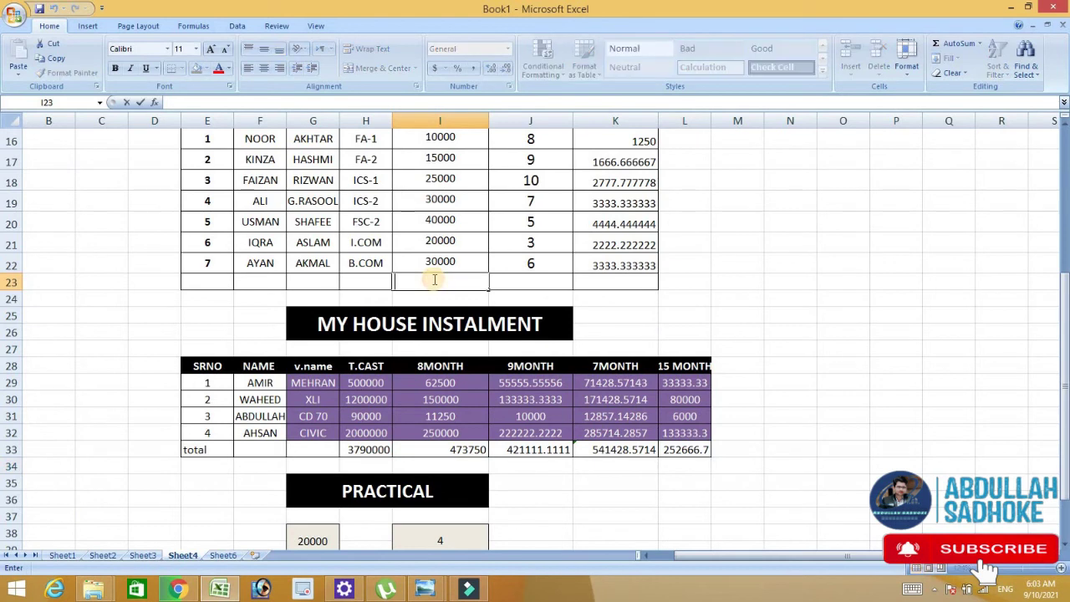
type("=sum")
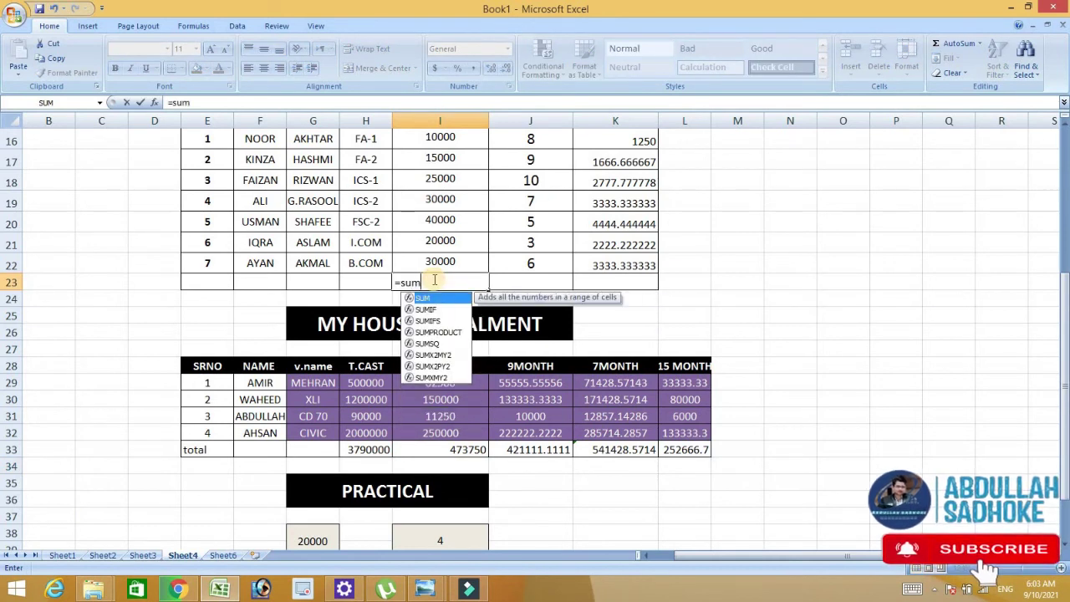
type("(")
left_click_drag(418, 137, 419, 272)
type(")")
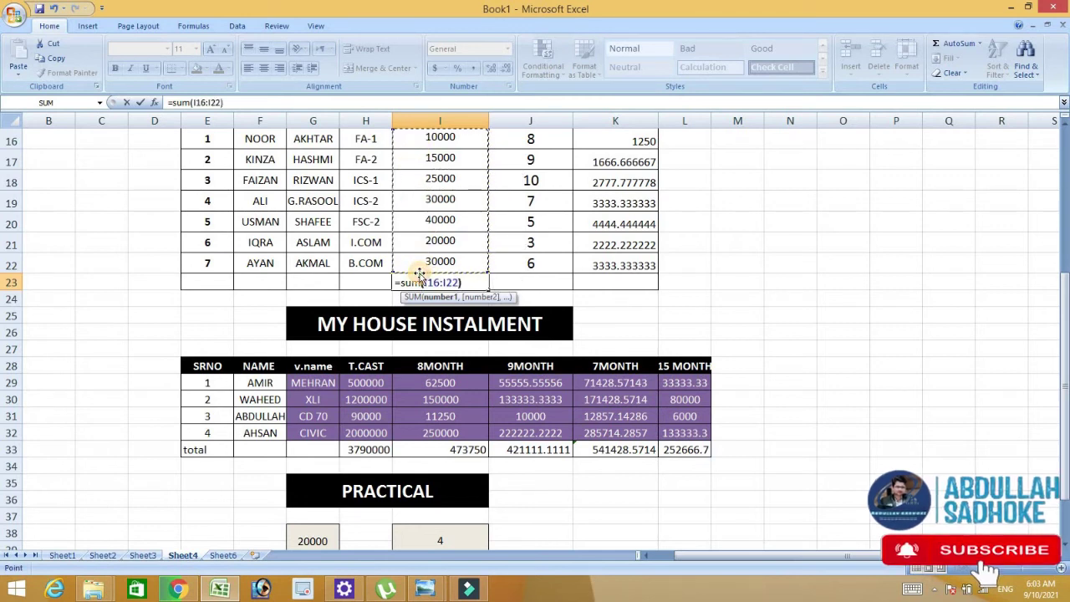
key("Return")
left_click(479, 287)
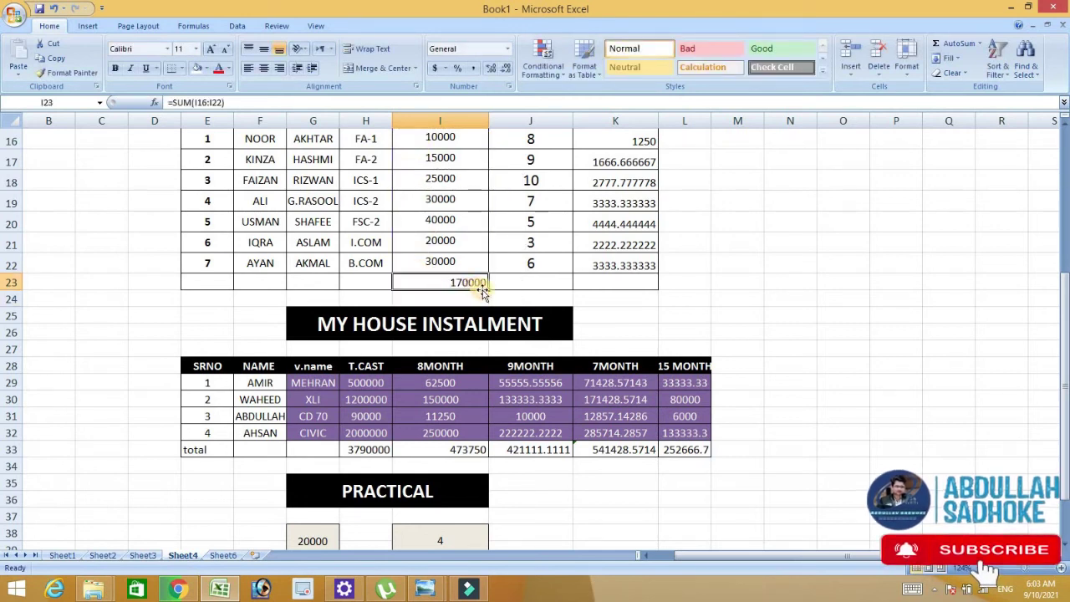
left_click_drag(481, 289, 627, 290)
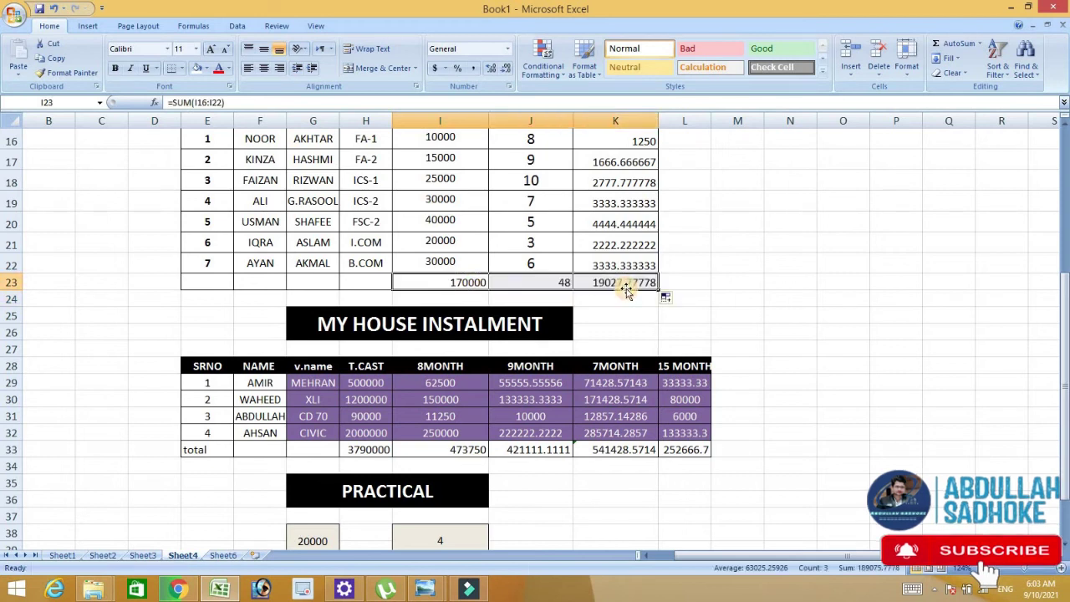
Step: Centre the totals in I23:K23 horizontally and vertically, apply the Good cell style and make them bold
left_click(266, 52)
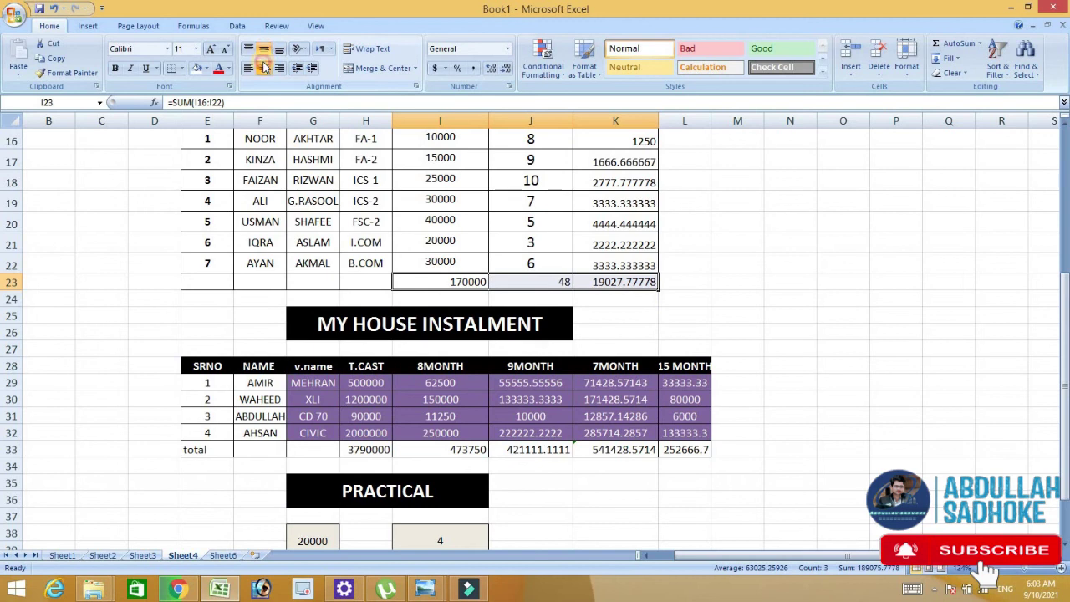
left_click(264, 68)
scroll(695, 212, "up", 1)
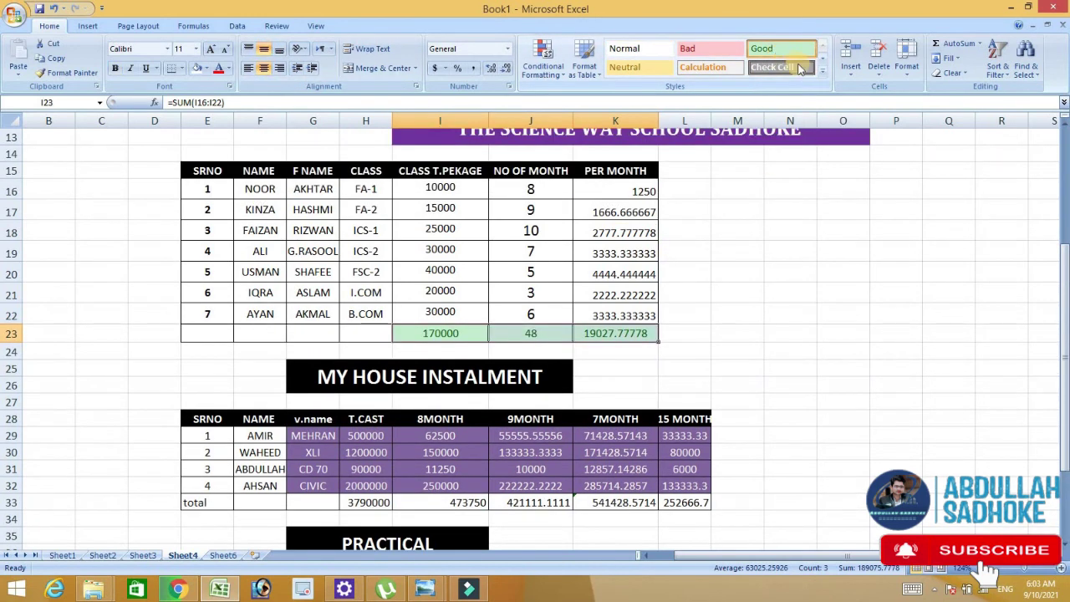
left_click(762, 49)
left_click(116, 67)
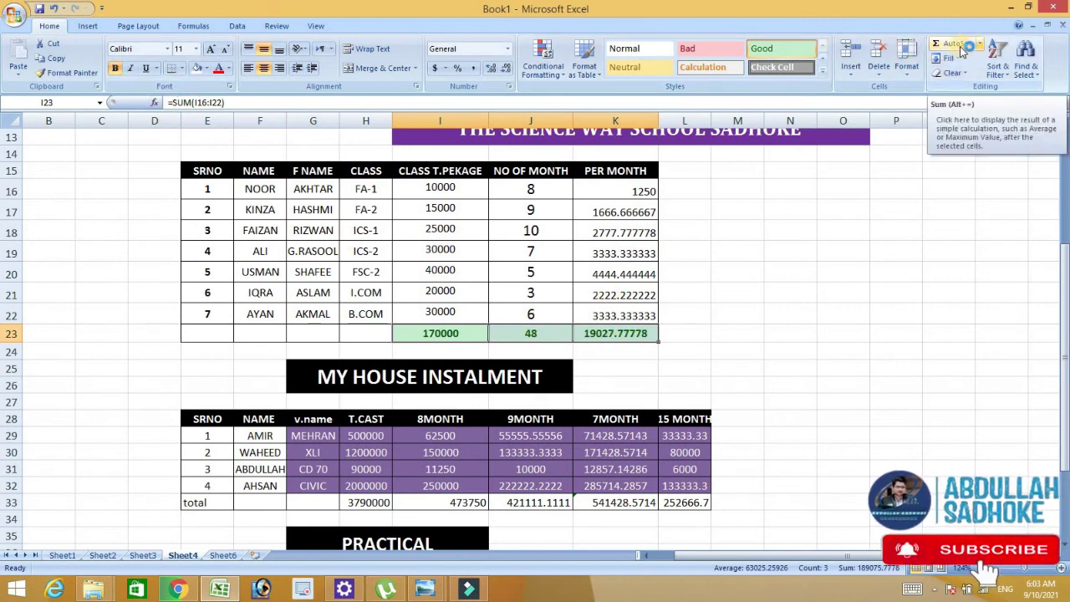
Step: Open the list of AutoSum functions
left_click(981, 46)
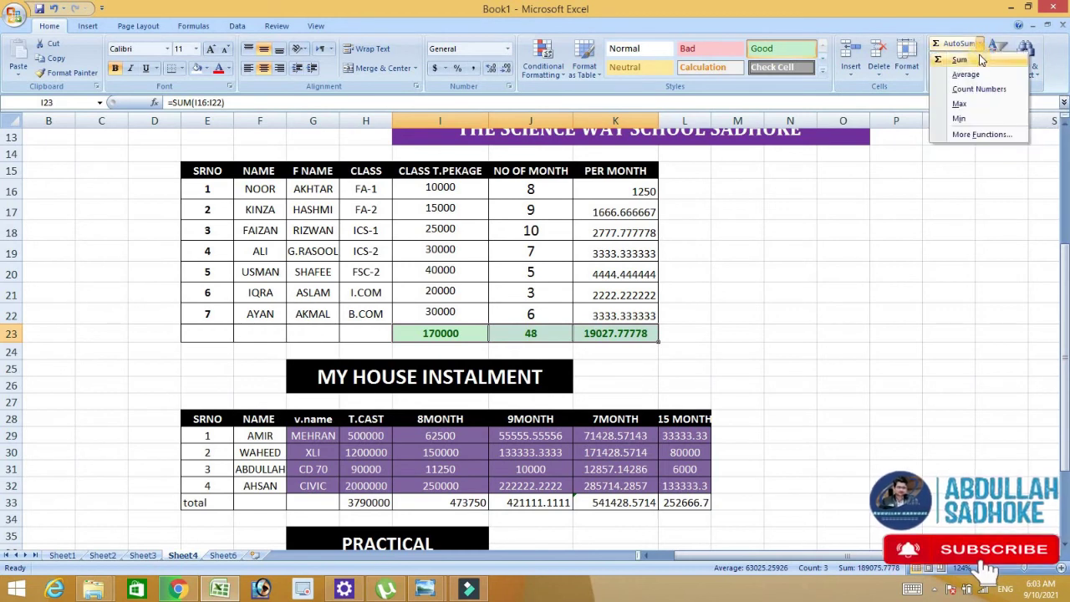